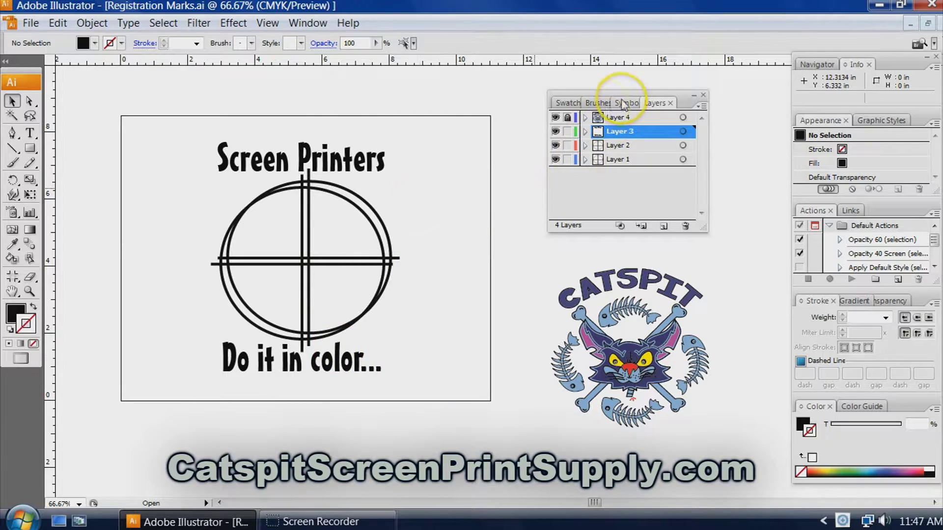
Toggle Layer 4's CATSPIT artwork off and on to see what it holds
{"action": "left_click", "coordinate": [555, 117]}
{"action": "left_click", "coordinate": [554, 117]}
{"action": "left_click", "coordinate": [555, 117]}
{"action": "left_click", "coordinate": [555, 117]}
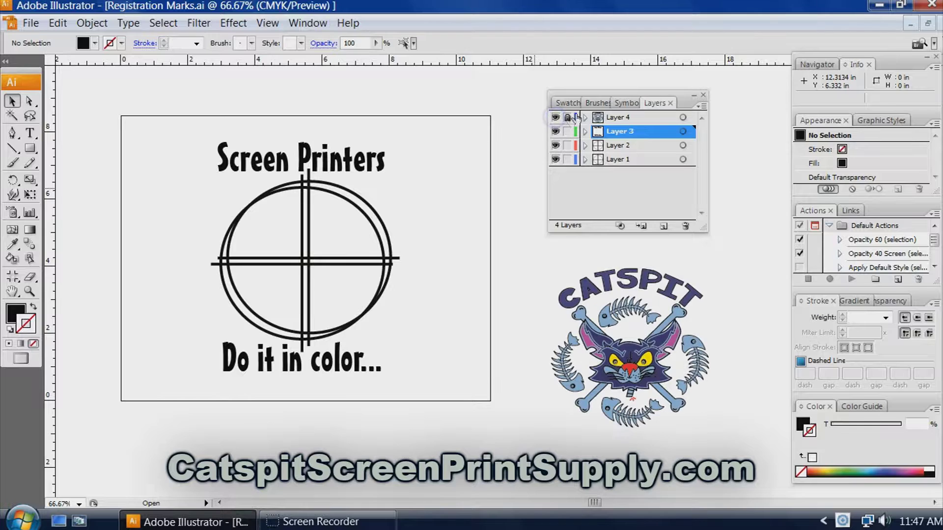
{"action": "left_click", "coordinate": [567, 162]}
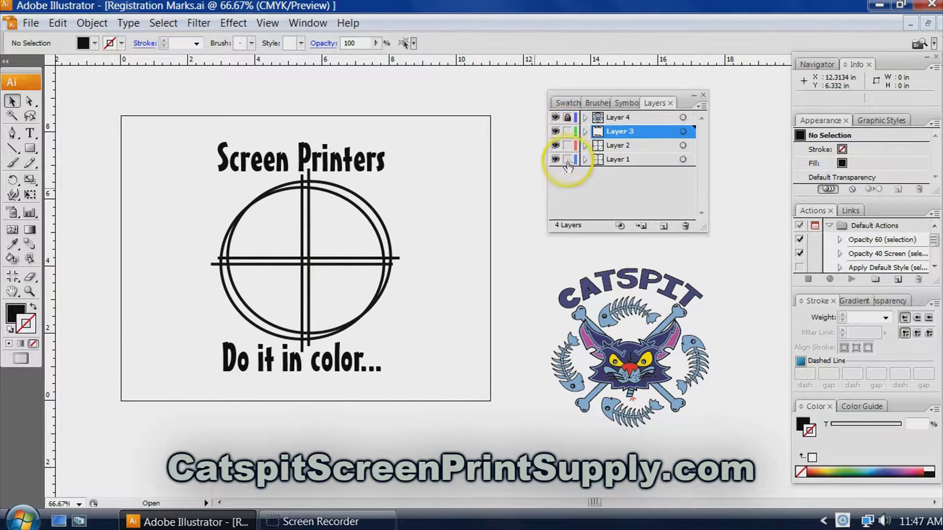
Toggle Layers 3, 2 and 1 on and off to inspect the text and the two crosshairs
{"action": "left_click", "coordinate": [555, 131]}
{"action": "left_click", "coordinate": [555, 145]}
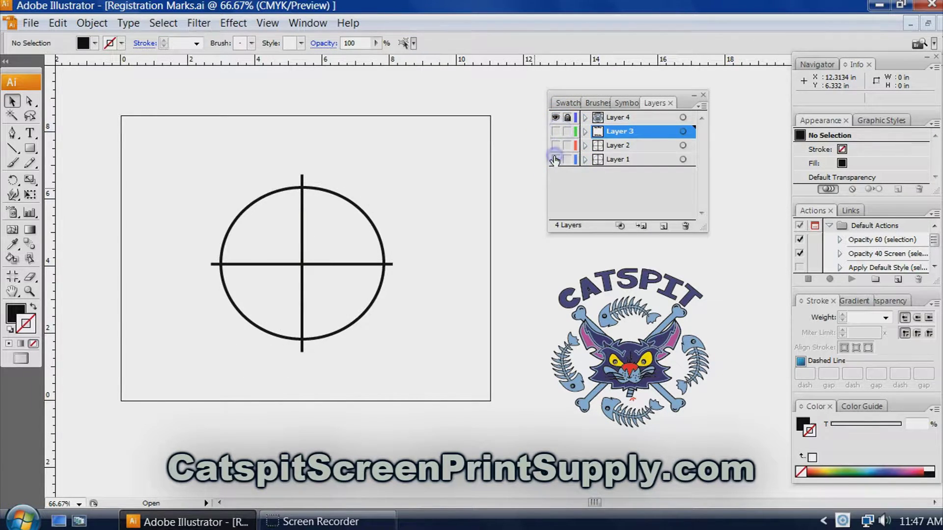
{"action": "left_click", "coordinate": [555, 160]}
{"action": "left_click", "coordinate": [555, 131]}
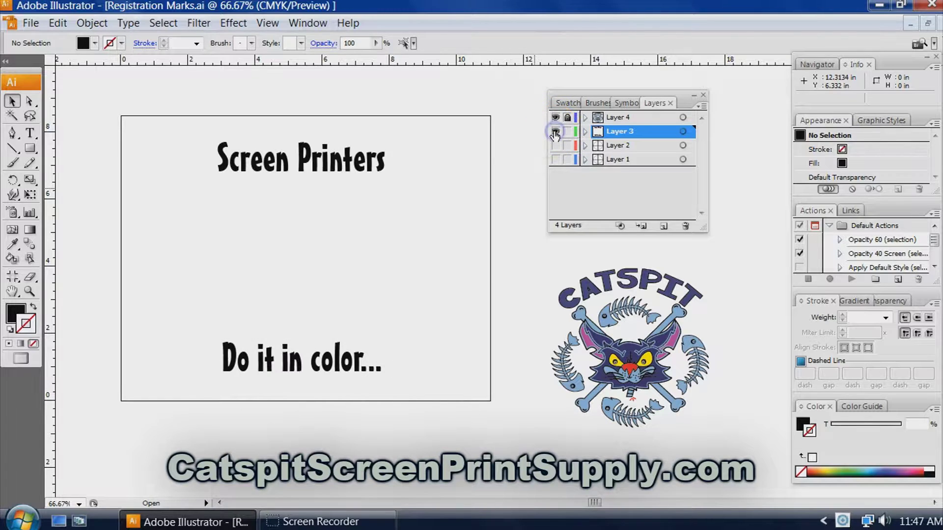
{"action": "left_click", "coordinate": [556, 132]}
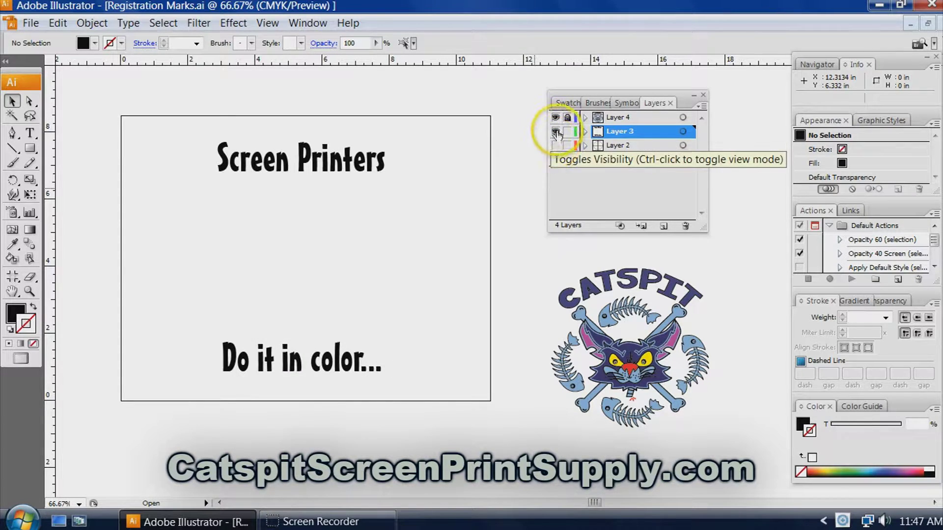
{"action": "left_click", "coordinate": [555, 132]}
{"action": "left_click", "coordinate": [555, 160]}
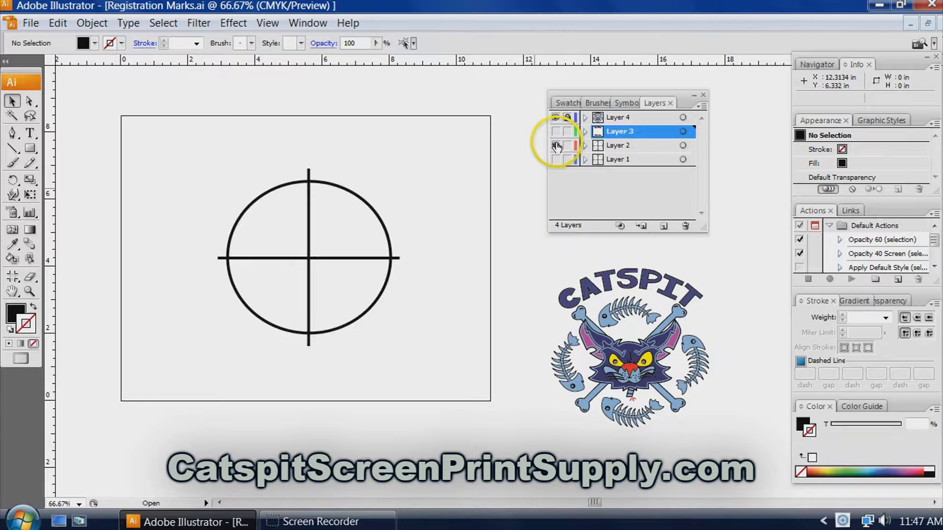
{"action": "left_click", "coordinate": [556, 159]}
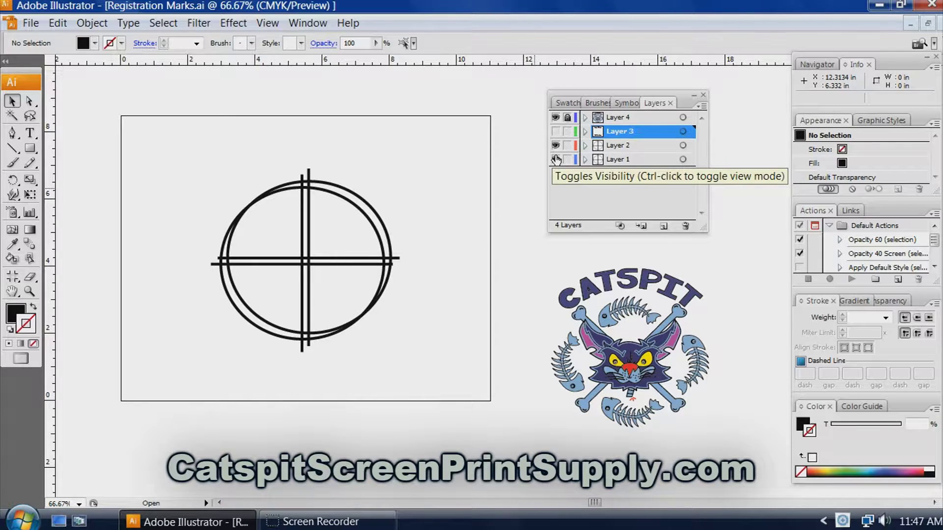
{"action": "left_click", "coordinate": [555, 146]}
{"action": "left_click", "coordinate": [552, 159]}
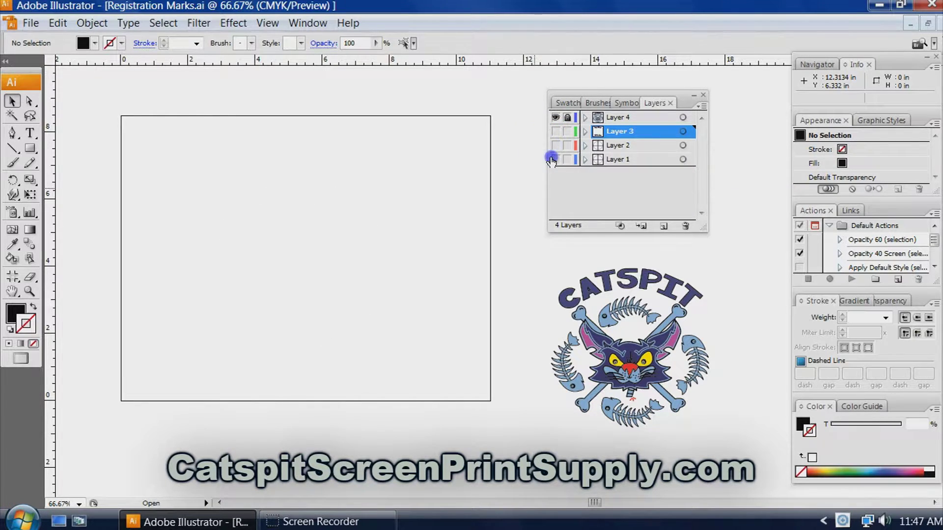
{"action": "left_click", "coordinate": [555, 146]}
{"action": "left_click", "coordinate": [555, 159]}
{"action": "left_click", "coordinate": [555, 159]}
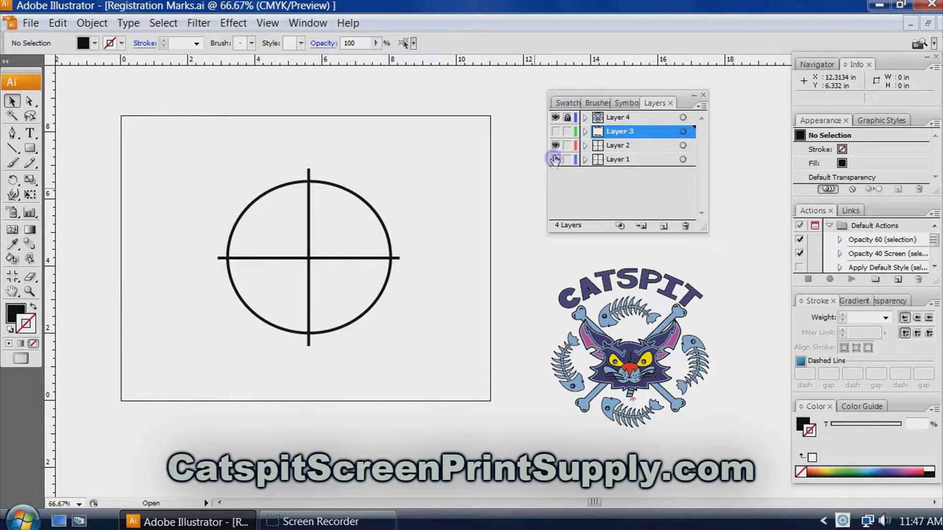
{"action": "left_click", "coordinate": [555, 146]}
{"action": "left_click", "coordinate": [555, 131]}
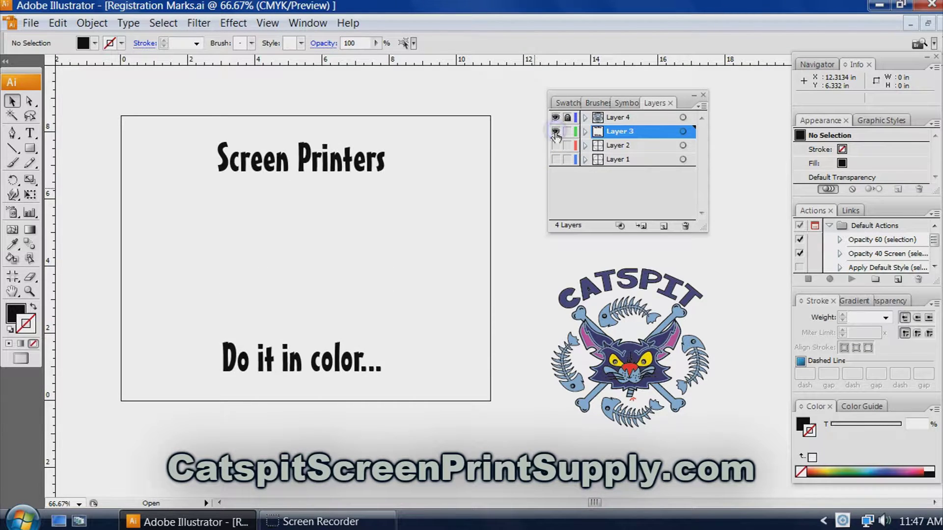
{"action": "left_click", "coordinate": [555, 146]}
{"action": "left_click", "coordinate": [555, 159]}
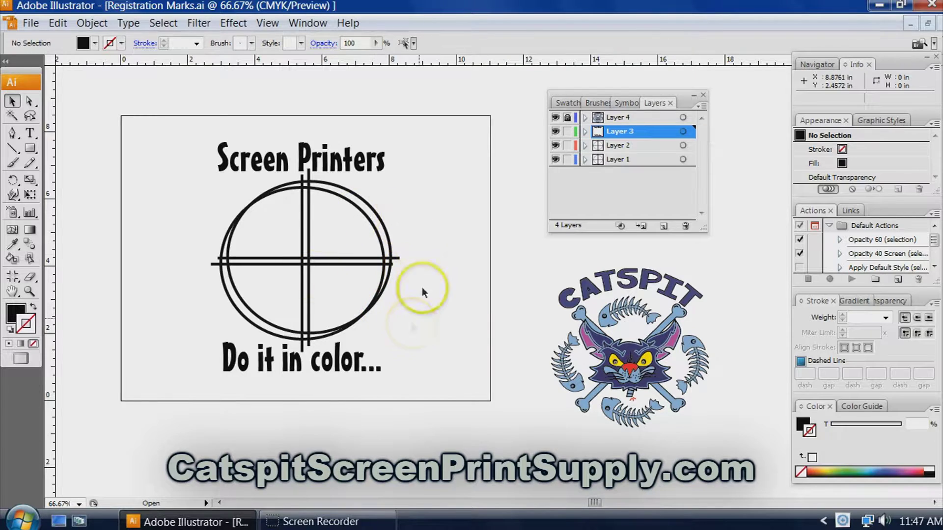
Hide Layers 3, 2 and 1, leaving only the CATSPIT artwork visible
{"action": "left_click", "coordinate": [555, 132]}
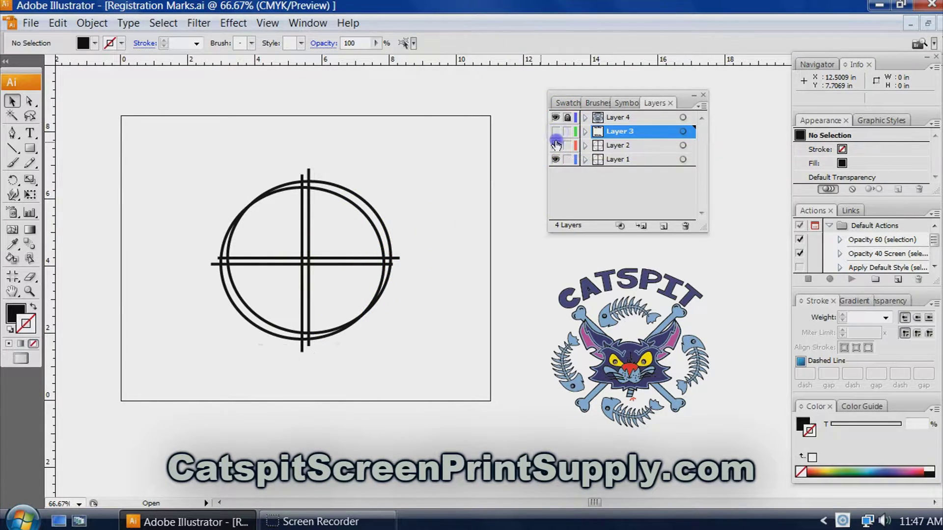
{"action": "left_click", "coordinate": [556, 146]}
{"action": "left_click", "coordinate": [556, 159]}
{"action": "left_click", "coordinate": [556, 132]}
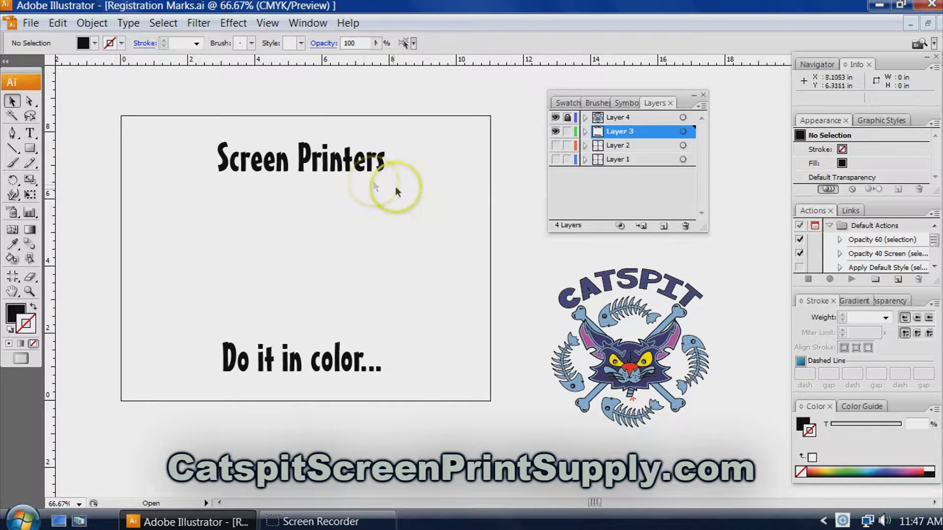
{"action": "left_click", "coordinate": [555, 132]}
{"action": "left_click", "coordinate": [556, 146]}
{"action": "left_click", "coordinate": [555, 146]}
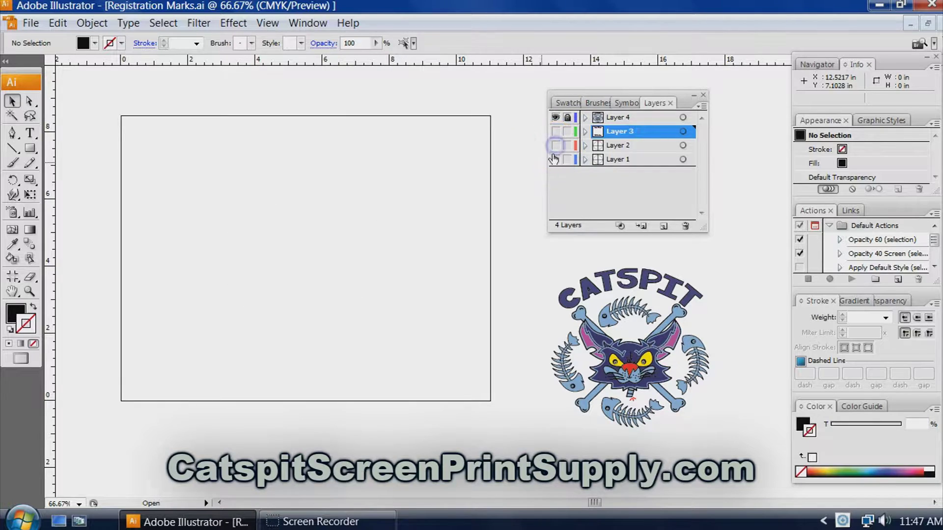
{"action": "left_click", "coordinate": [555, 159]}
{"action": "left_click", "coordinate": [555, 159]}
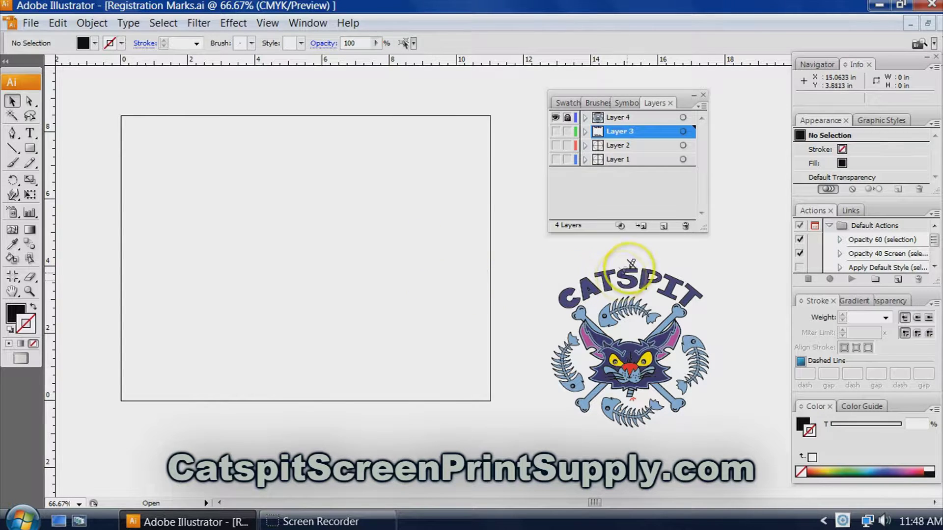
Add a new Layer 5 and make Layers 1, 2 and 3 visible again
{"action": "left_click", "coordinate": [663, 227]}
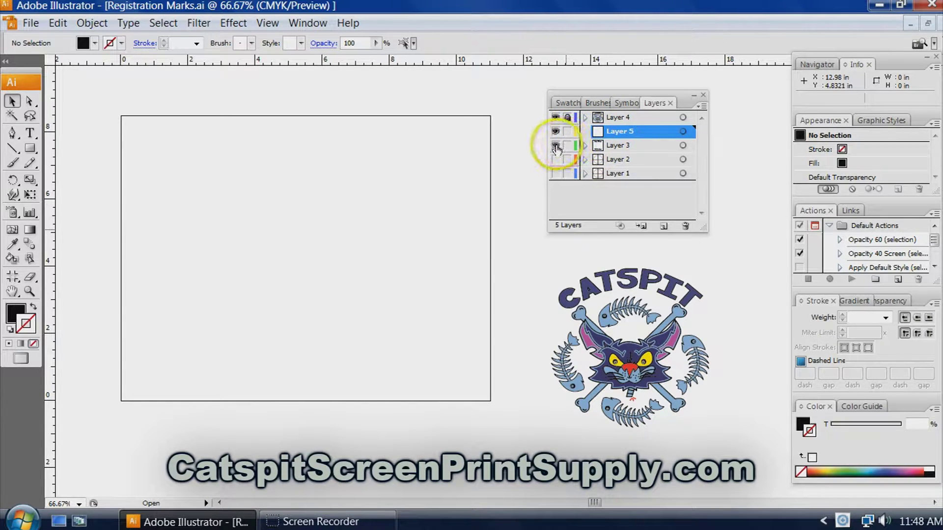
{"action": "left_click", "coordinate": [555, 145]}
{"action": "left_click", "coordinate": [555, 159]}
{"action": "left_click", "coordinate": [555, 173]}
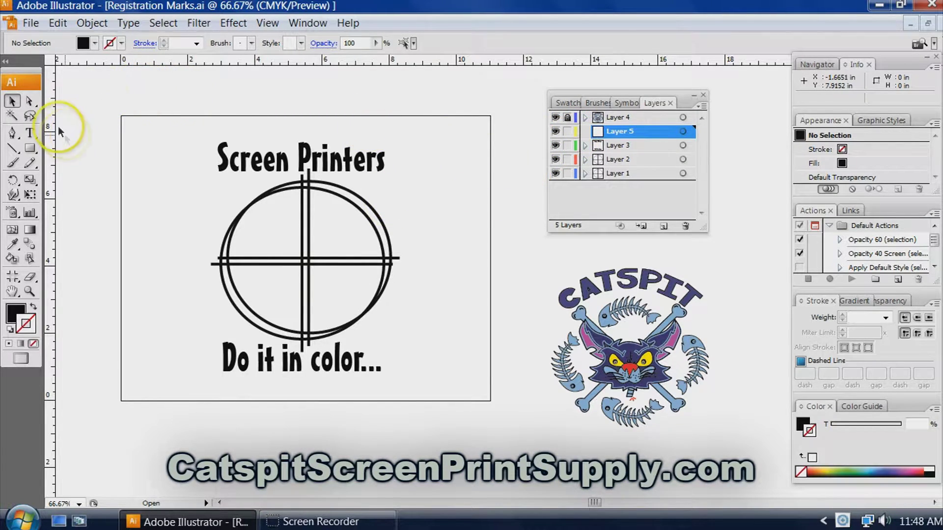
Type a 52 pt Arial T near the top-left, nudge it right, and check Layer 5
{"action": "left_click", "coordinate": [30, 133]}
{"action": "left_click", "coordinate": [168, 147]}
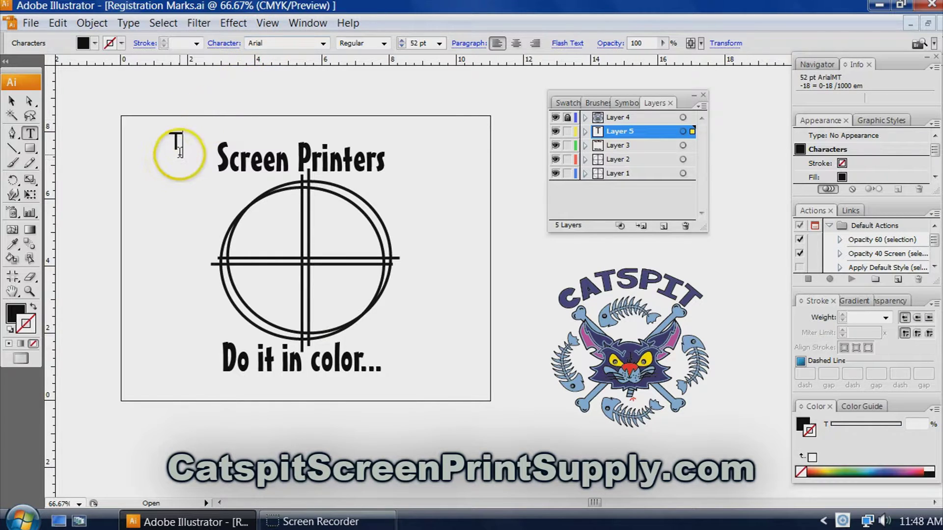
{"action": "left_click", "coordinate": [12, 100]}
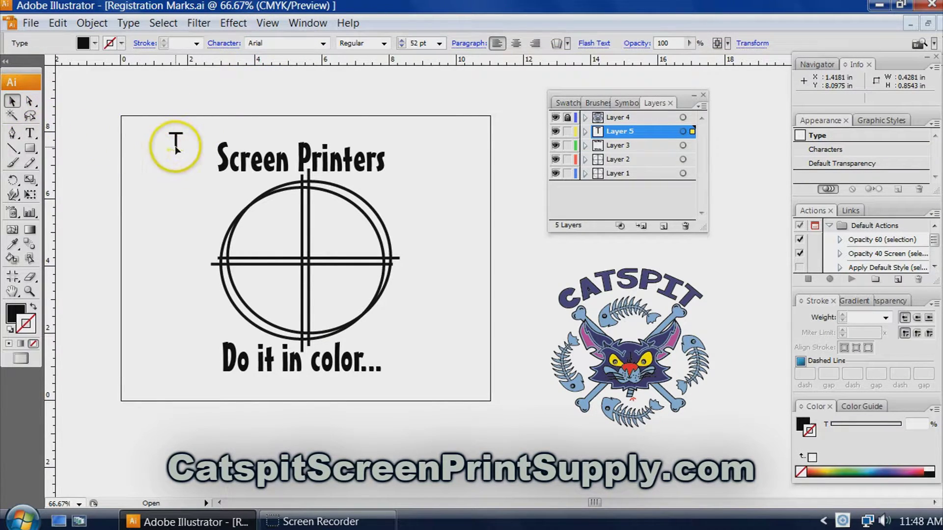
{"action": "mouse_move", "coordinate": [176, 143]}
{"action": "left_mouse_down"}
{"action": "mouse_move", "coordinate": [181, 158]}
{"action": "mouse_move", "coordinate": [191, 144]}
{"action": "left_mouse_up"}
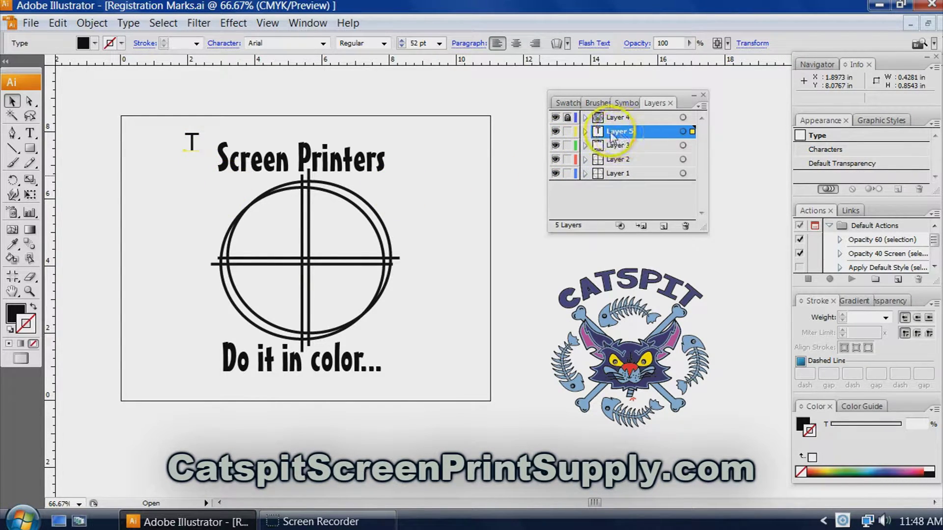
{"action": "left_click", "coordinate": [556, 132]}
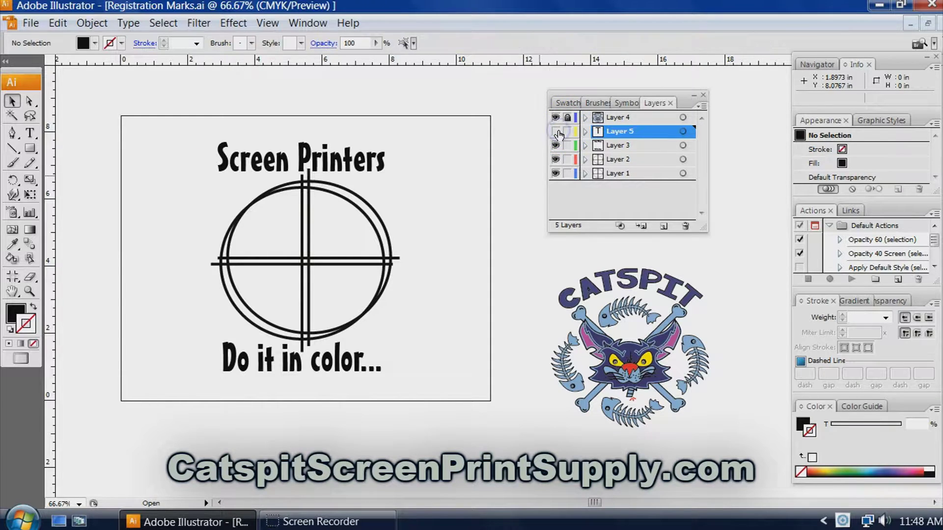
{"action": "left_click", "coordinate": [556, 131]}
{"action": "left_click", "coordinate": [556, 131]}
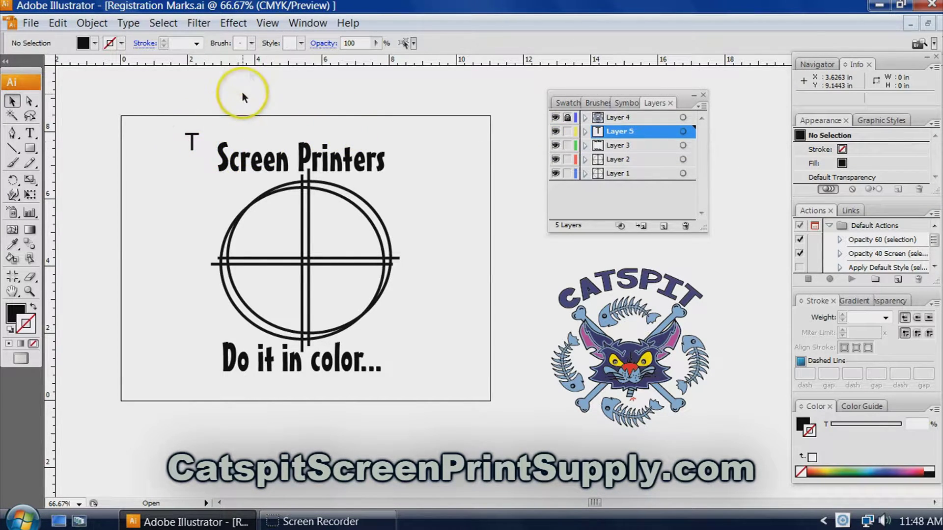
Drag two horizontal and two vertical guides around the design, then deselect
{"action": "left_click_drag", "start_coordinate": [253, 66], "coordinate": [254, 142]}
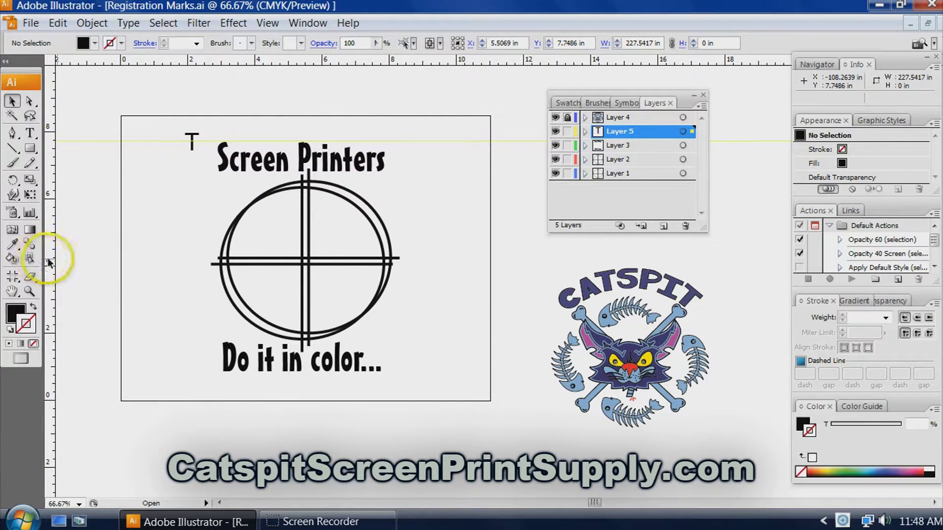
{"action": "left_click_drag", "start_coordinate": [51, 260], "coordinate": [204, 254]}
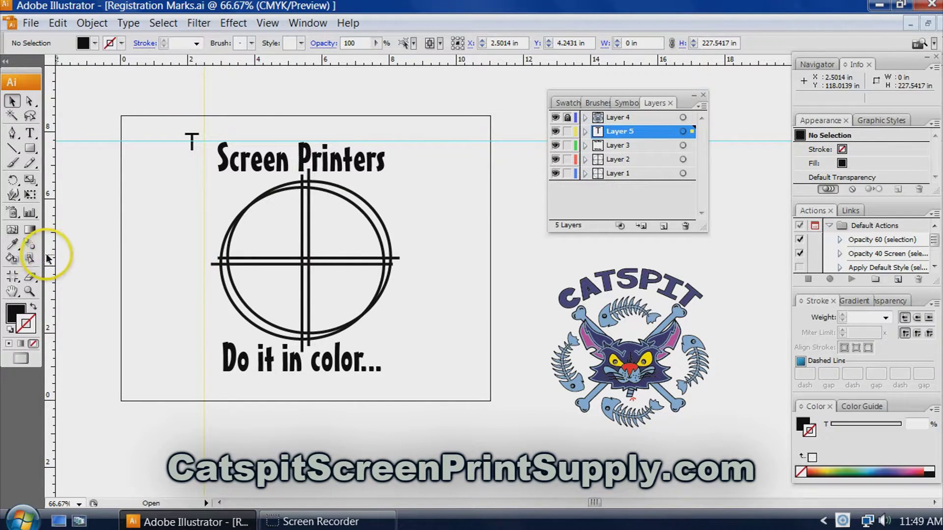
{"action": "left_click_drag", "start_coordinate": [54, 258], "coordinate": [406, 255]}
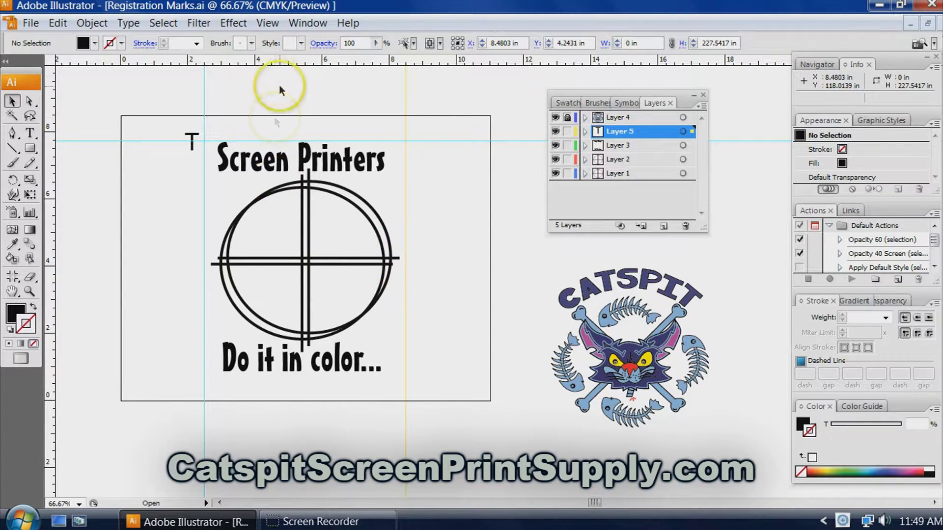
{"action": "left_click_drag", "start_coordinate": [279, 61], "coordinate": [267, 379]}
{"action": "left_click", "coordinate": [437, 141]}
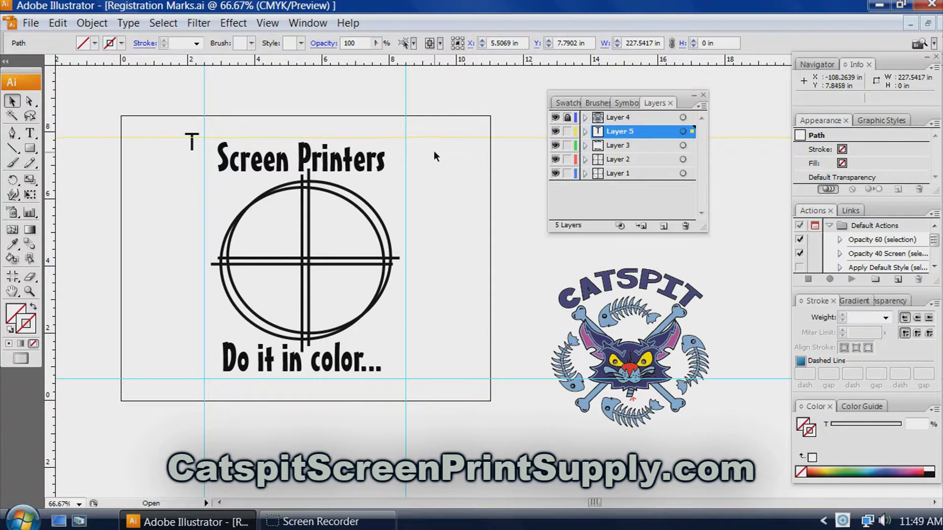
{"action": "left_click", "coordinate": [442, 139]}
{"action": "left_click", "coordinate": [268, 23]}
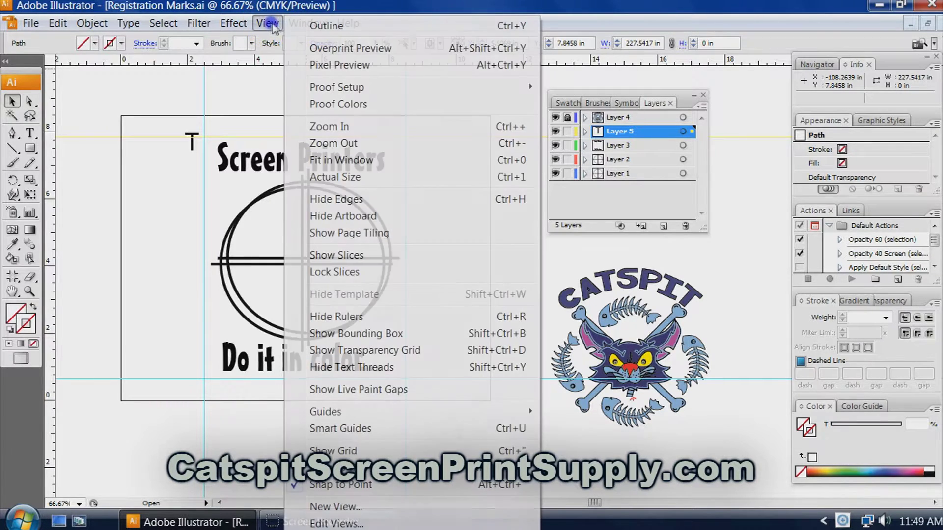
{"action": "left_click", "coordinate": [267, 28]}
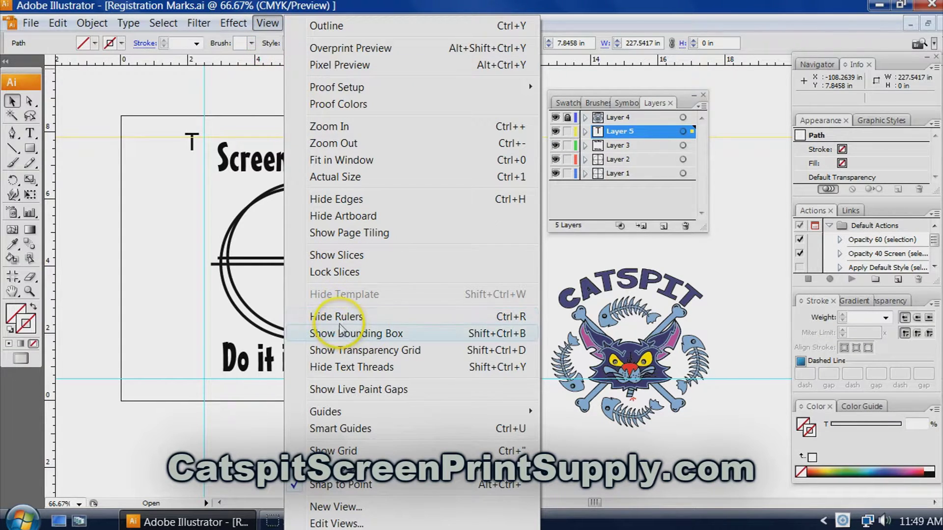
{"action": "left_click", "coordinate": [168, 95]}
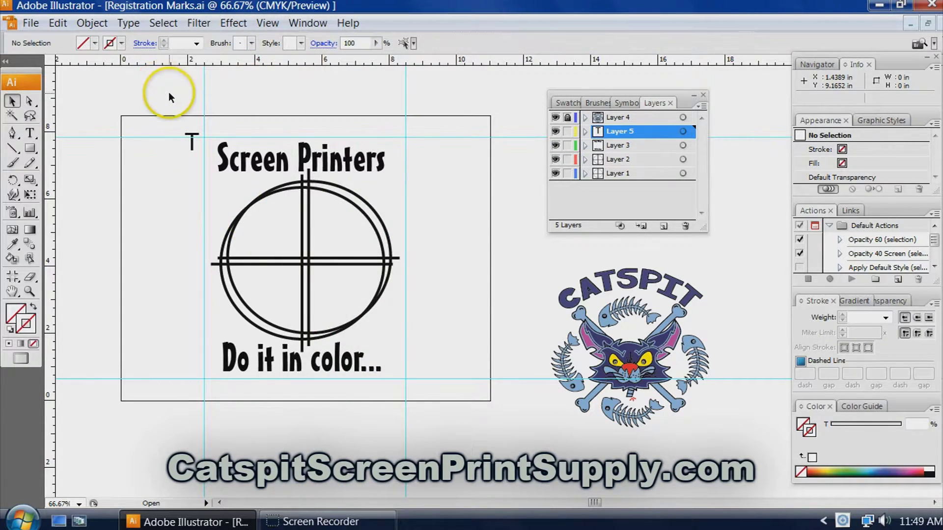
Nudge the T right and down onto the top-left guide crossing
{"action": "left_click", "coordinate": [193, 146]}
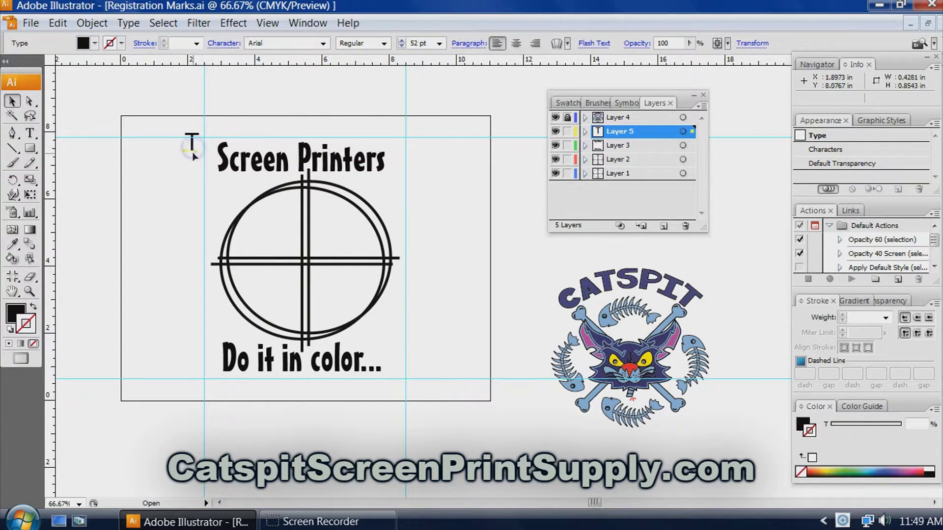
{"action": "key", "text": "Right"}
{"action": "key", "text": "Right"}
{"action": "key", "text": "Right"}
{"action": "key", "text": "Right"}
{"action": "key", "text": "Right"}
{"action": "key", "text": "Right"}
{"action": "key", "text": "Right"}
{"action": "key", "text": "Right"}
{"action": "key", "text": "Right"}
{"action": "key", "text": "Right"}
{"action": "key", "text": "Right"}
{"action": "key", "text": "Right"}
{"action": "key", "text": "Right"}
{"action": "key", "text": "Right"}
{"action": "key", "text": "Right"}
{"action": "key", "text": "Right"}
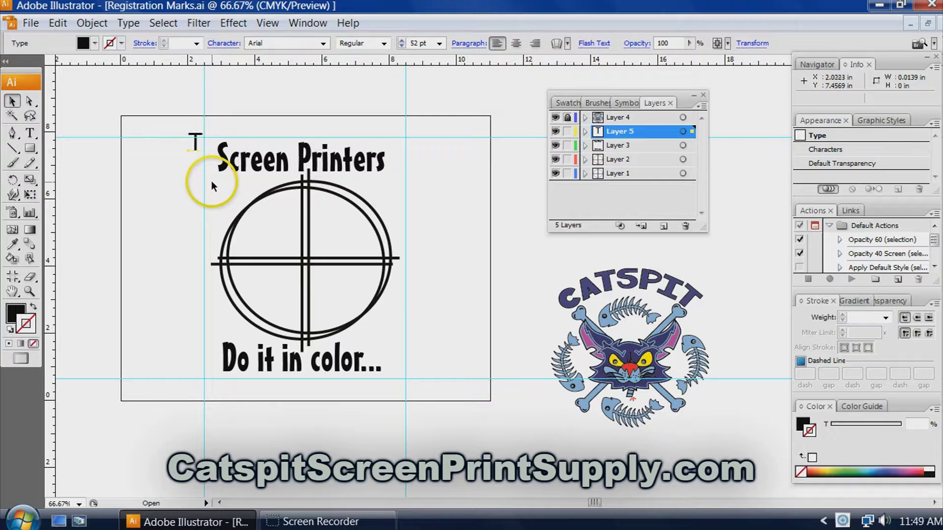
{"action": "key", "text": "Right"}
{"action": "key", "text": "Right"}
{"action": "key", "text": "Right"}
{"action": "key", "text": "Right"}
{"action": "key", "text": "Right"}
{"action": "key", "text": "Right"}
{"action": "key", "text": "Right"}
{"action": "key", "text": "Right"}
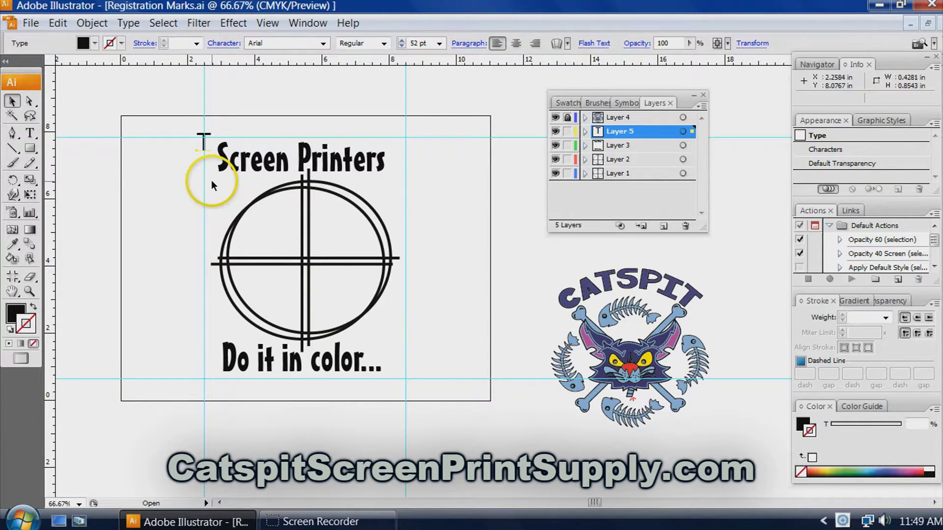
{"action": "key", "text": "Right"}
{"action": "key", "text": "Down"}
{"action": "key", "text": "Down"}
{"action": "key", "text": "Down"}
{"action": "key", "text": "Down"}
{"action": "key", "text": "Down"}
{"action": "key", "text": "Down"}
{"action": "key", "text": "Down"}
Place a copy of the T on the top-right guide crossing and nudge it into place
{"action": "left_click", "coordinate": [210, 138]}
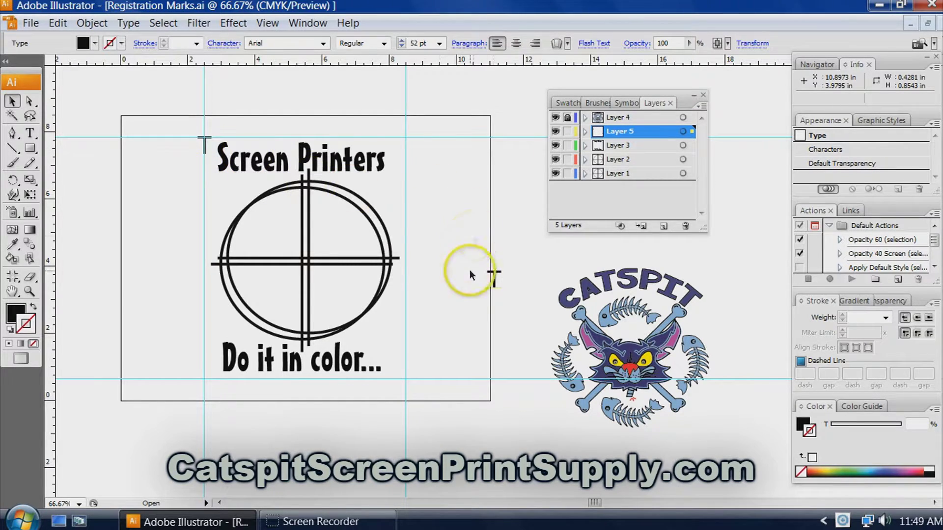
{"action": "left_click_drag", "start_coordinate": [493, 279], "coordinate": [407, 143]}
{"action": "key", "text": "Down"}
{"action": "key", "text": "Down"}
{"action": "key", "text": "Down"}
{"action": "key", "text": "Down"}
{"action": "key", "text": "Down"}
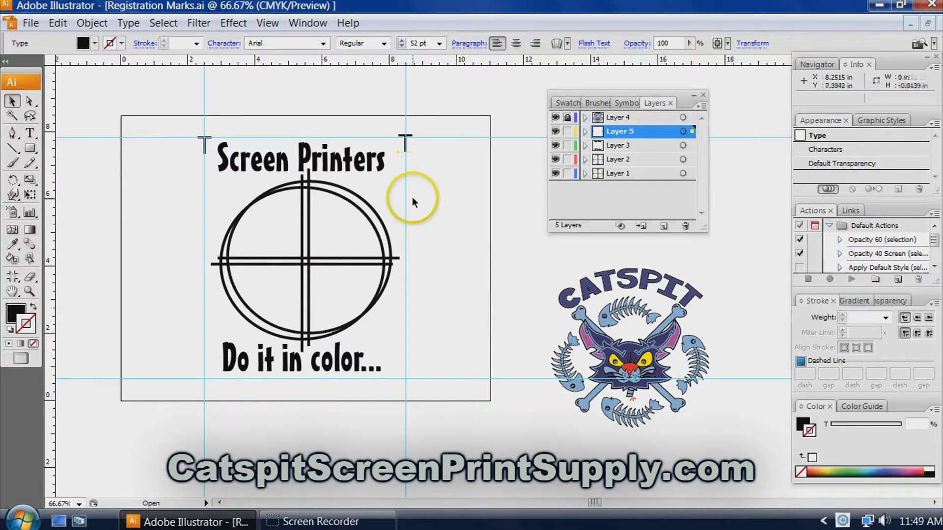
{"action": "key", "text": "Right"}
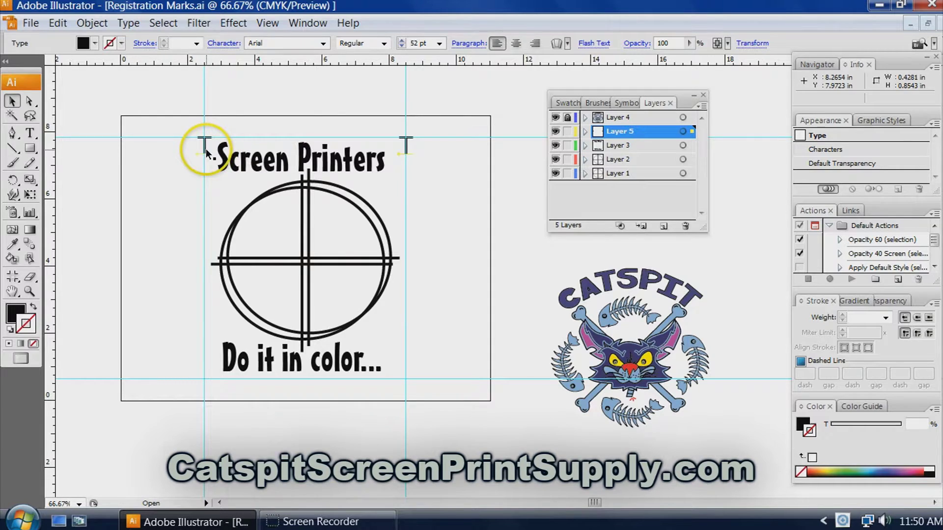
Copy both top T marks below the design and reflect the copies horizontally
{"action": "left_click", "coordinate": [206, 149], "text": "shift"}
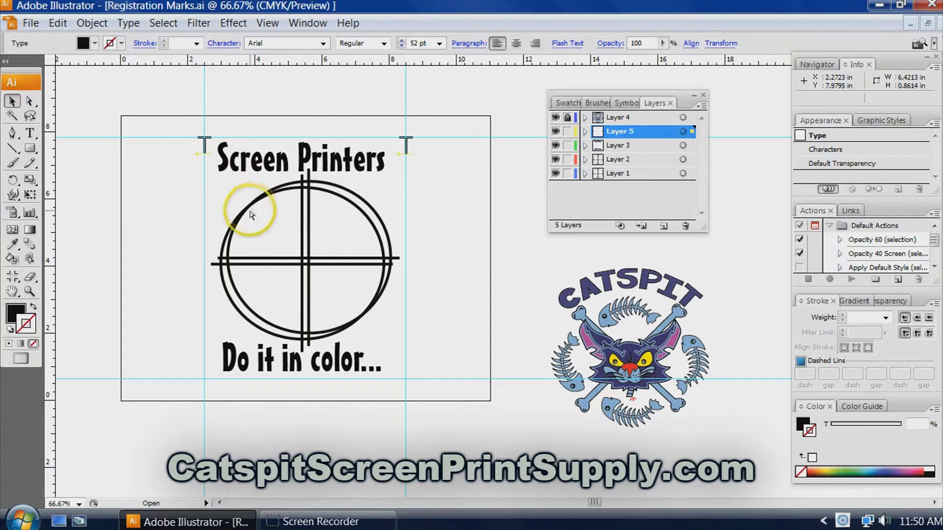
{"action": "left_click_drag", "start_coordinate": [248, 211], "coordinate": [266, 432]}
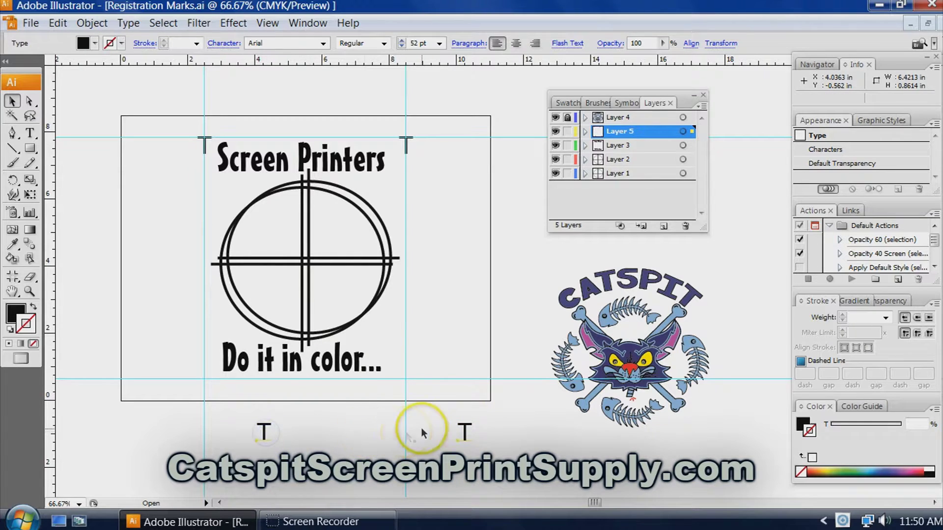
{"action": "left_click", "coordinate": [91, 23]}
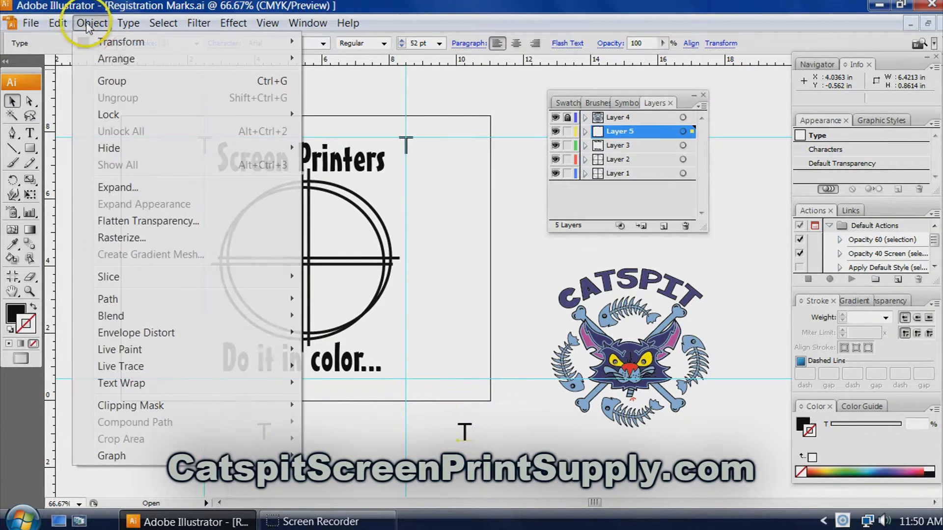
{"action": "mouse_move", "coordinate": [118, 43]}
{"action": "left_click", "coordinate": [354, 103]}
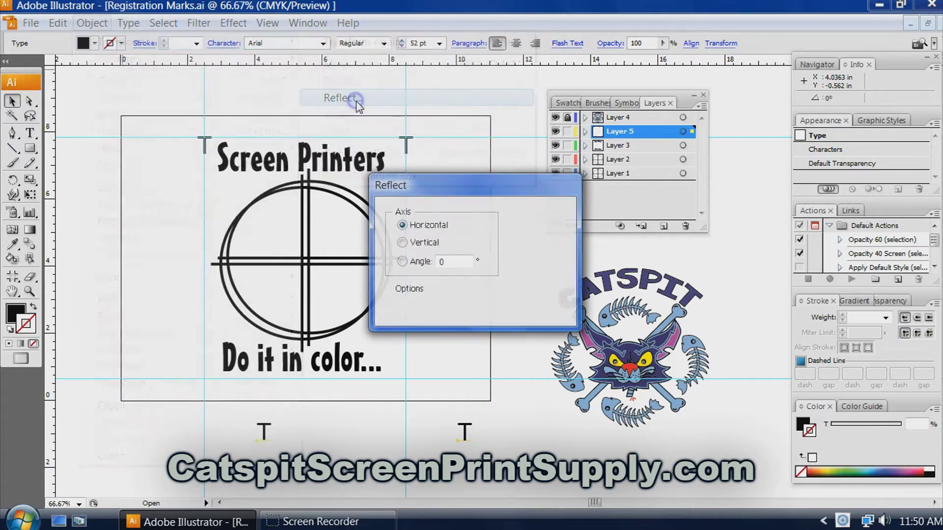
{"action": "left_click", "coordinate": [517, 220]}
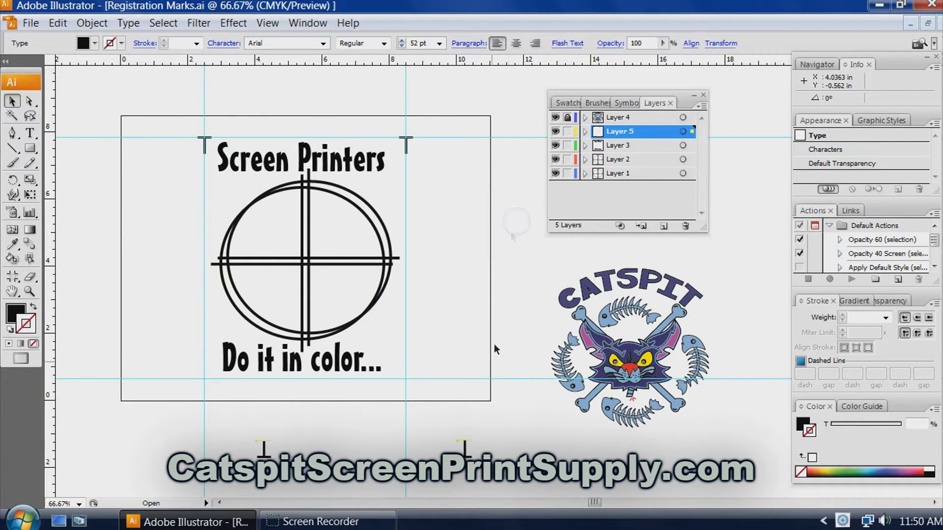
Move the flipped marks onto the bottom guide crossings, nudge them into alignment, and deselect
{"action": "left_click_drag", "start_coordinate": [465, 445], "coordinate": [407, 381]}
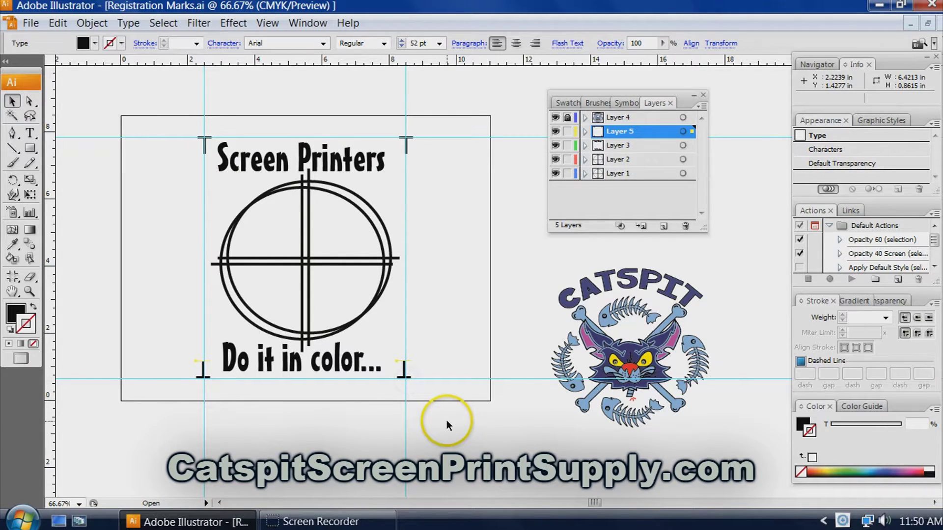
{"action": "key", "text": "Right"}
{"action": "key", "text": "Right"}
{"action": "key", "text": "Down"}
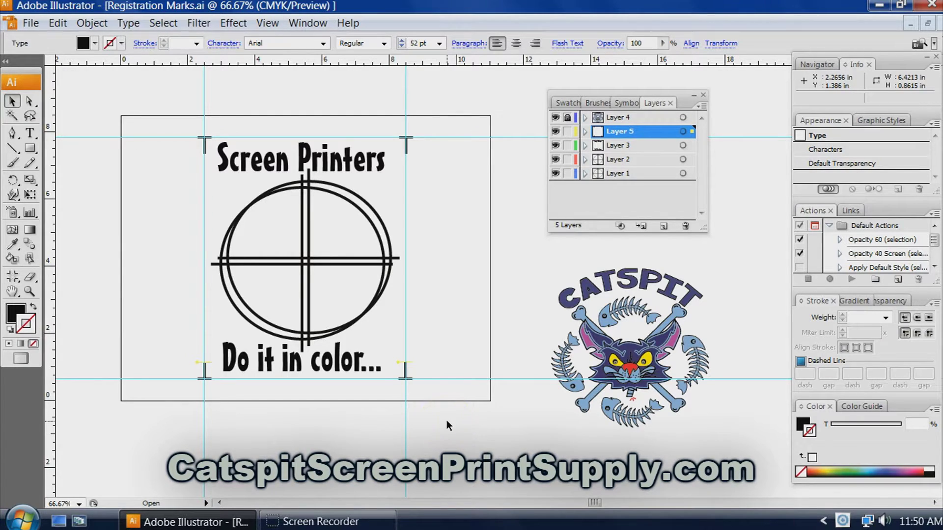
{"action": "left_click_drag", "start_coordinate": [447, 421], "coordinate": [462, 312]}
Delete the horizontal and vertical guides
{"action": "left_click_drag", "start_coordinate": [455, 103], "coordinate": [505, 414]}
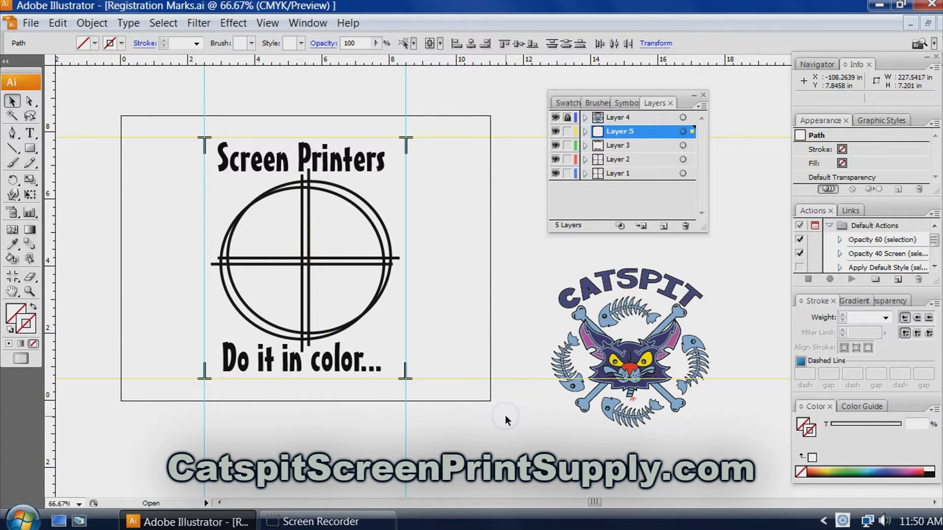
{"action": "left_click", "coordinate": [505, 419]}
{"action": "left_click_drag", "start_coordinate": [158, 88], "coordinate": [464, 110]}
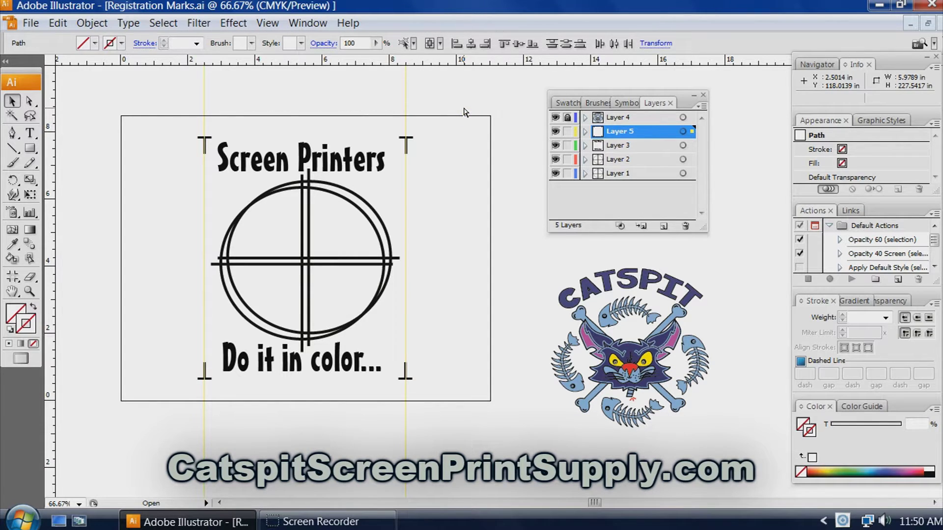
{"action": "key", "text": "Delete"}
{"action": "left_click", "coordinate": [408, 146]}
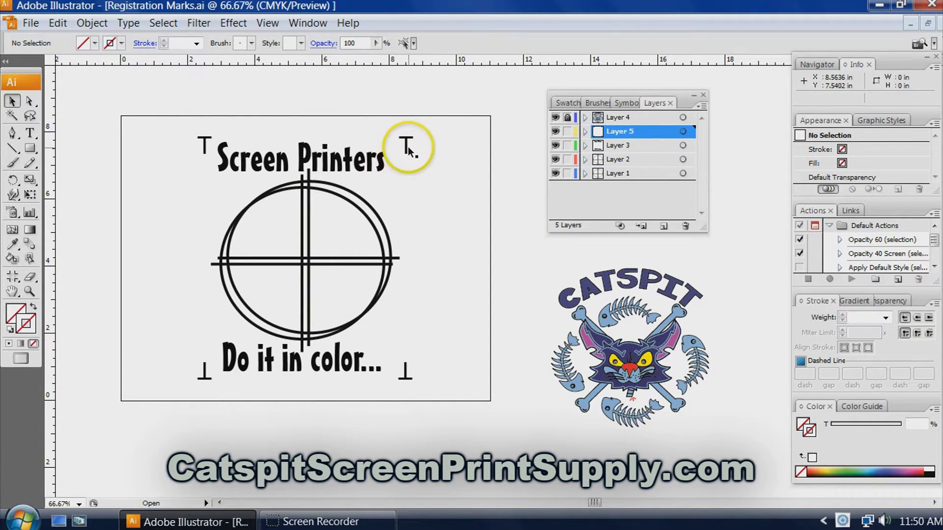
Select all four T marks and nudge them slightly left
{"action": "left_click", "coordinate": [406, 146]}
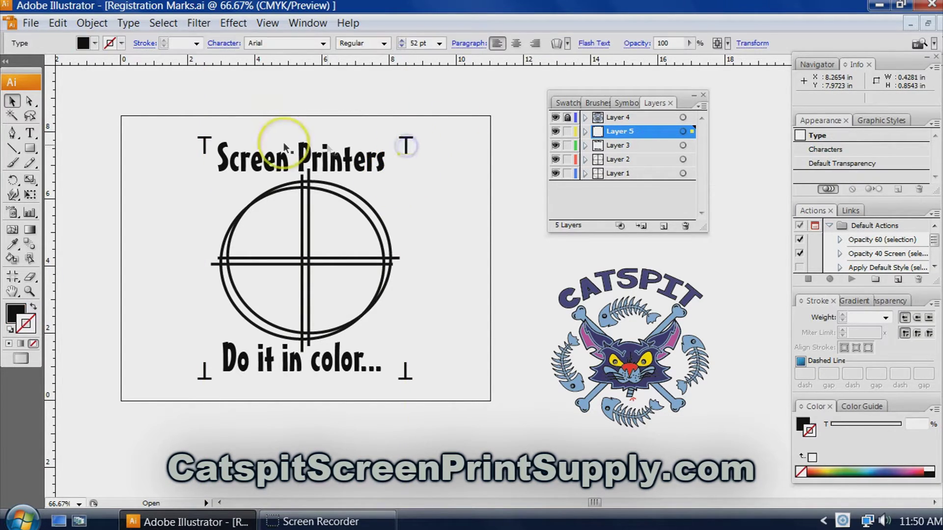
{"action": "left_click", "coordinate": [204, 147], "text": "shift"}
{"action": "left_click", "coordinate": [205, 376], "text": "shift"}
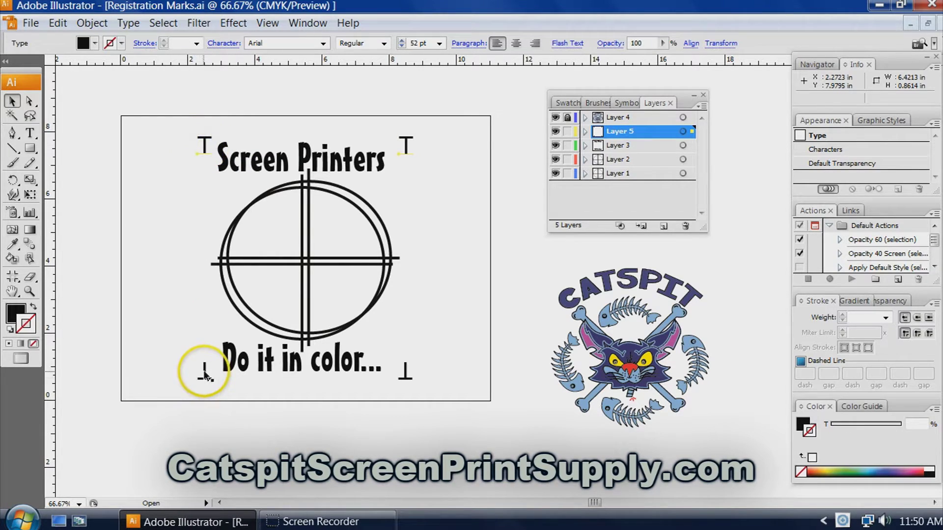
{"action": "left_click", "coordinate": [405, 378], "text": "shift"}
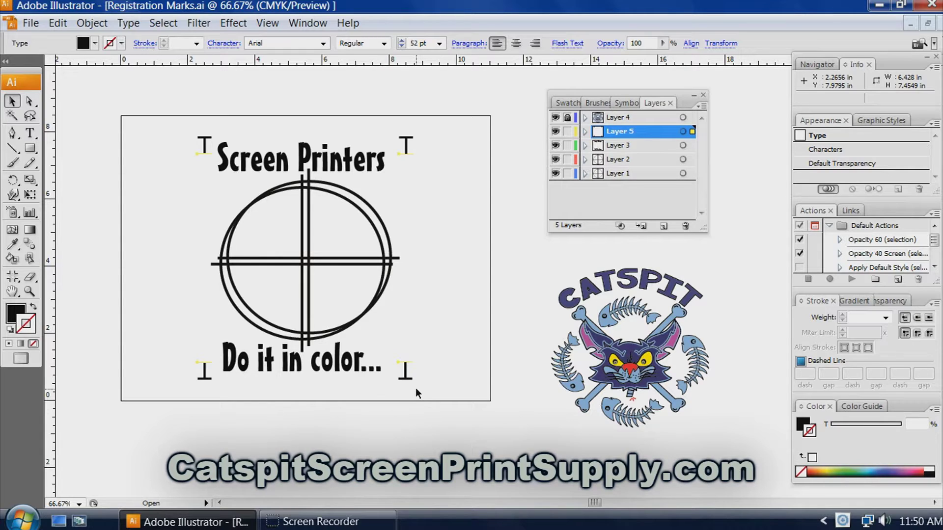
{"action": "key", "text": "Left"}
{"action": "key", "text": "Left"}
{"action": "key", "text": "Left"}
{"action": "key", "text": "Left"}
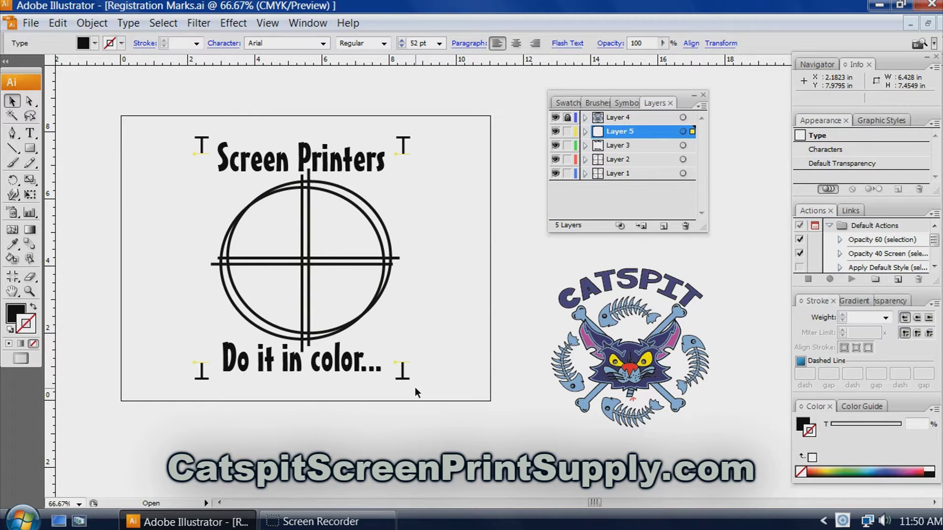
{"action": "left_click", "coordinate": [454, 294]}
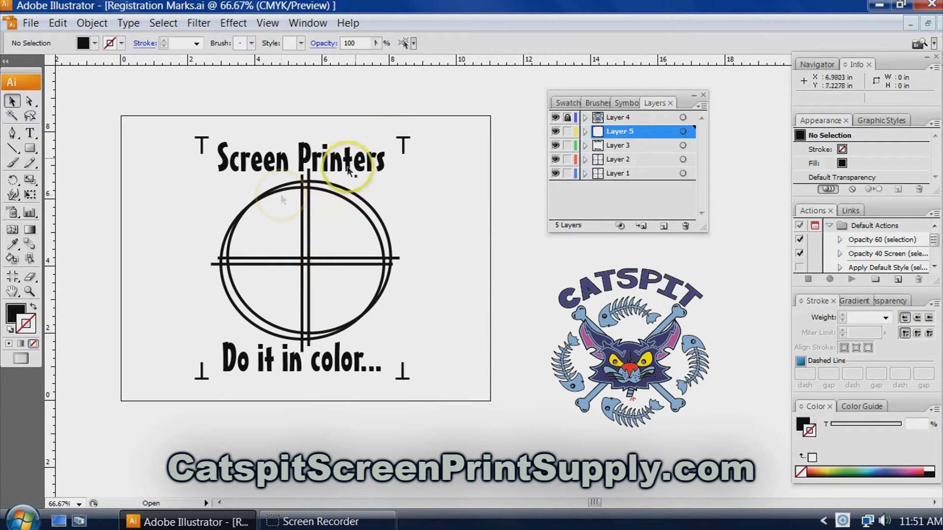
Set the top-right T's font size back to 52 pt
{"action": "left_click", "coordinate": [404, 147]}
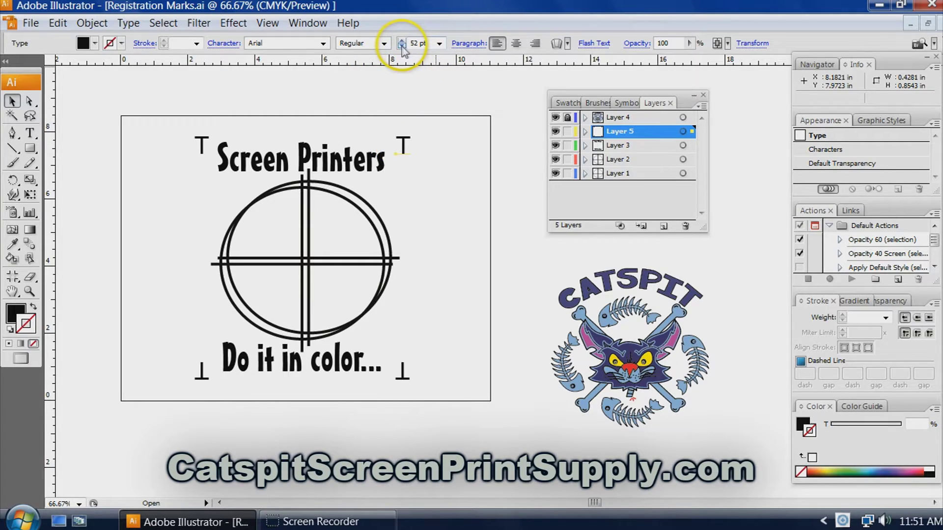
{"action": "left_click", "coordinate": [402, 46]}
{"action": "left_click", "coordinate": [402, 45]}
{"action": "left_click", "coordinate": [401, 46]}
{"action": "left_click", "coordinate": [402, 46]}
{"action": "left_click", "coordinate": [402, 45]}
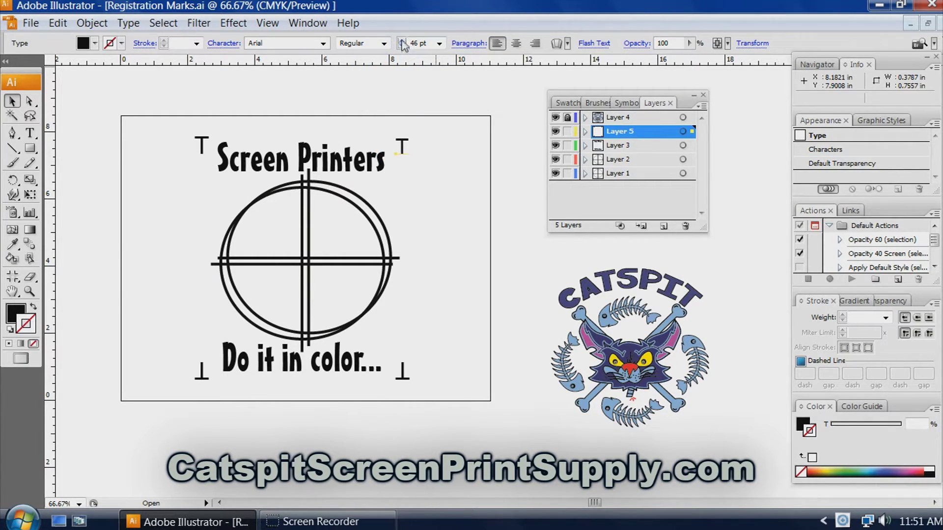
{"action": "left_click", "coordinate": [402, 40]}
{"action": "left_click", "coordinate": [402, 40]}
{"action": "left_click", "coordinate": [401, 40]}
{"action": "left_click", "coordinate": [211, 138]}
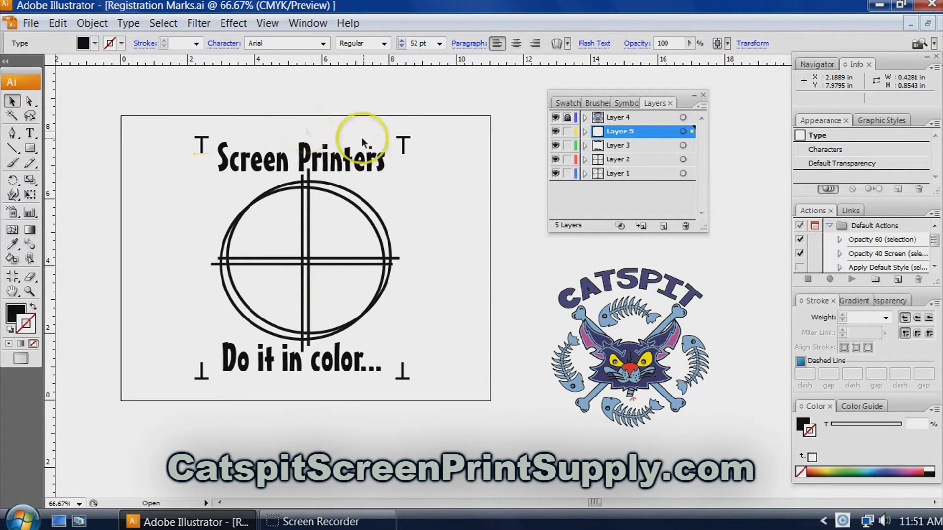
{"action": "left_click", "coordinate": [405, 137]}
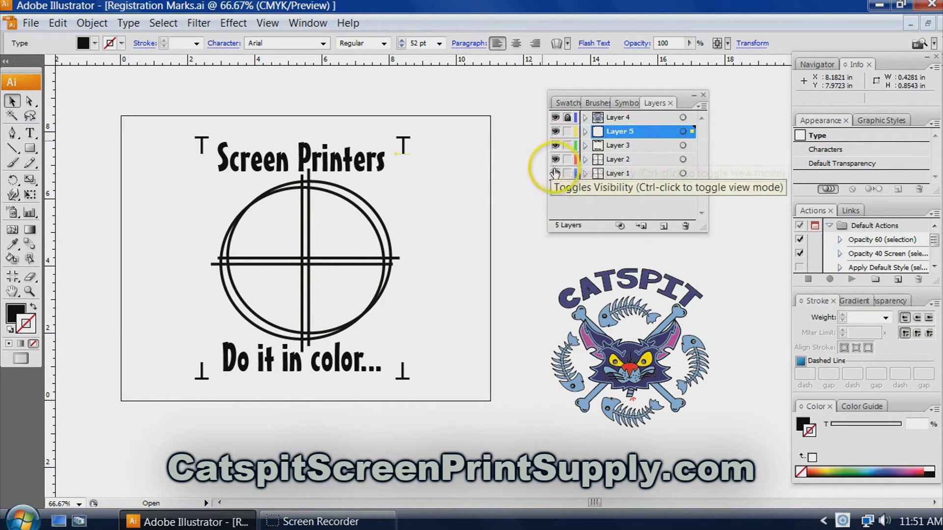
{"action": "left_click", "coordinate": [555, 131]}
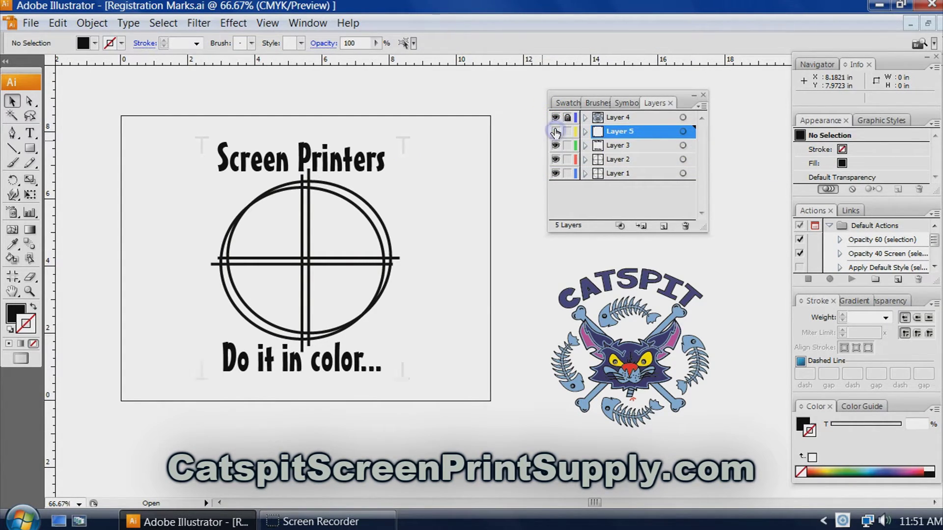
{"action": "left_click_drag", "start_coordinate": [555, 130], "coordinate": [556, 123]}
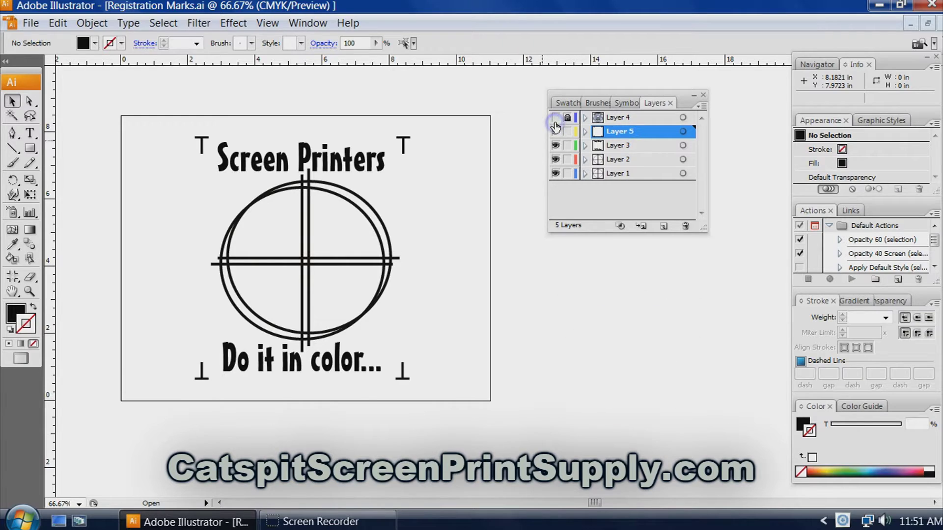
{"action": "left_click", "coordinate": [555, 117]}
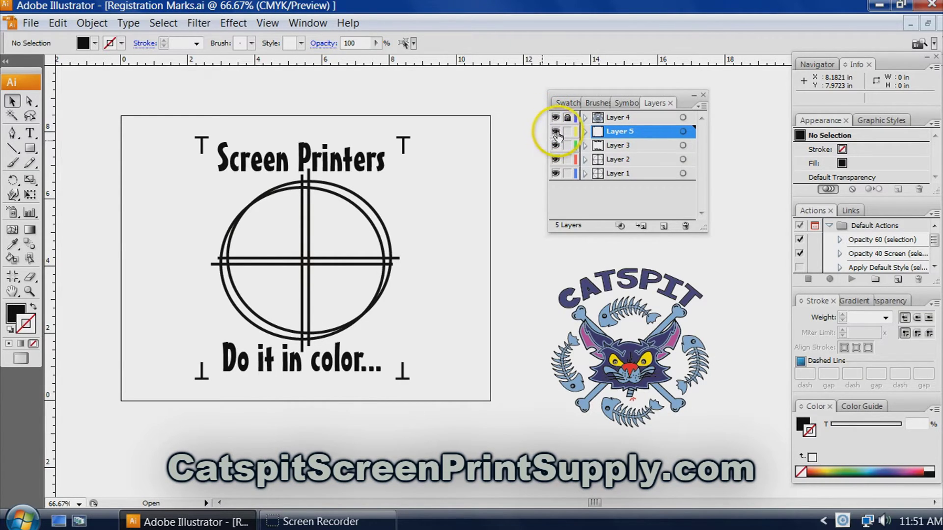
{"action": "left_click", "coordinate": [555, 131]}
{"action": "left_click", "coordinate": [556, 132]}
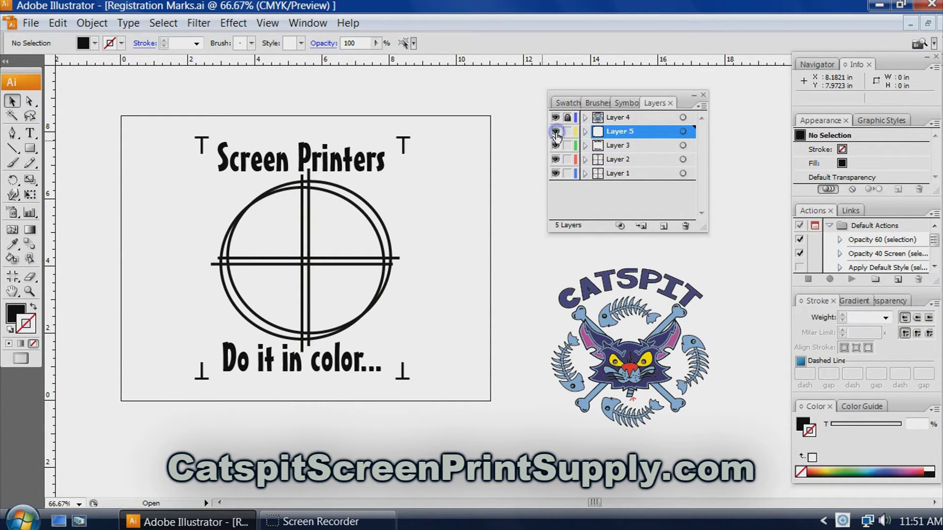
{"action": "left_click", "coordinate": [555, 132]}
{"action": "left_click", "coordinate": [556, 132]}
{"action": "left_click", "coordinate": [556, 145]}
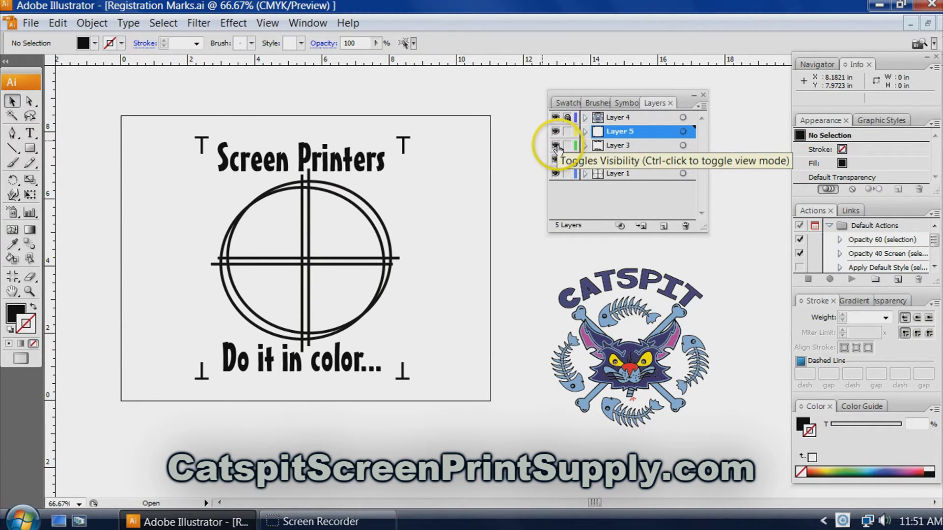
{"action": "left_click", "coordinate": [555, 145]}
{"action": "left_click", "coordinate": [555, 159]}
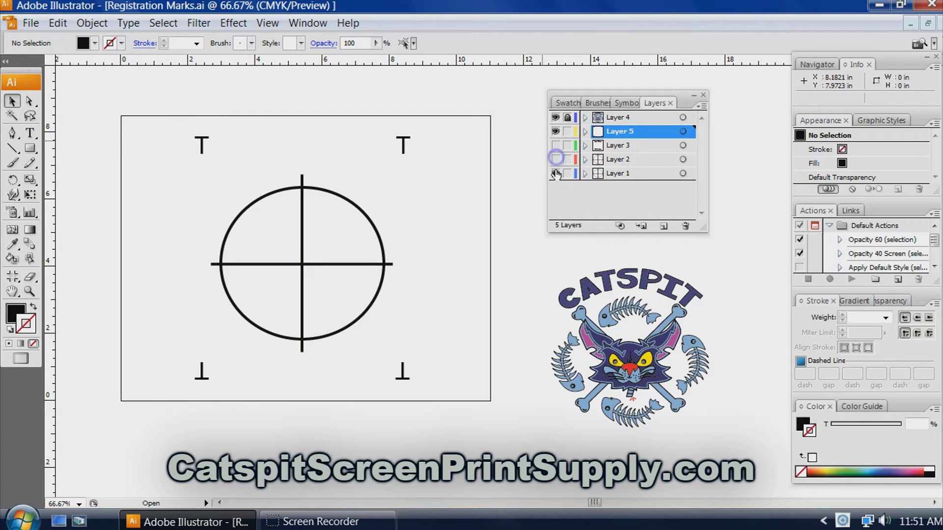
{"action": "left_click", "coordinate": [556, 173]}
{"action": "left_click", "coordinate": [555, 145]}
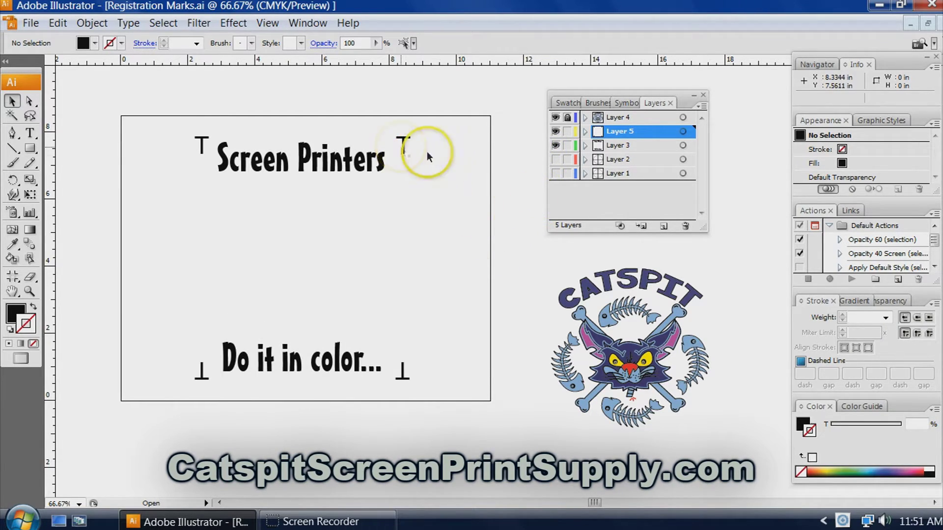
{"action": "left_click", "coordinate": [555, 145]}
{"action": "left_click", "coordinate": [556, 159]}
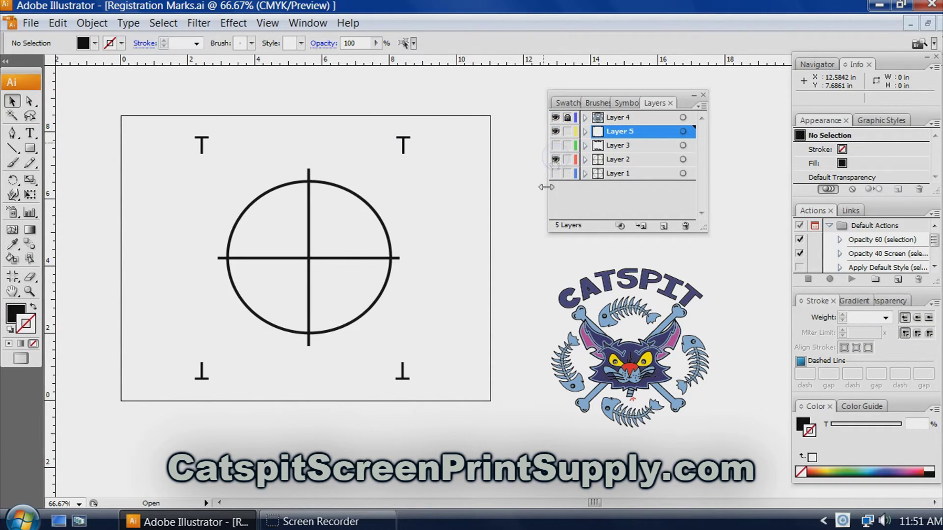
{"action": "left_click", "coordinate": [555, 160]}
{"action": "left_click", "coordinate": [555, 173]}
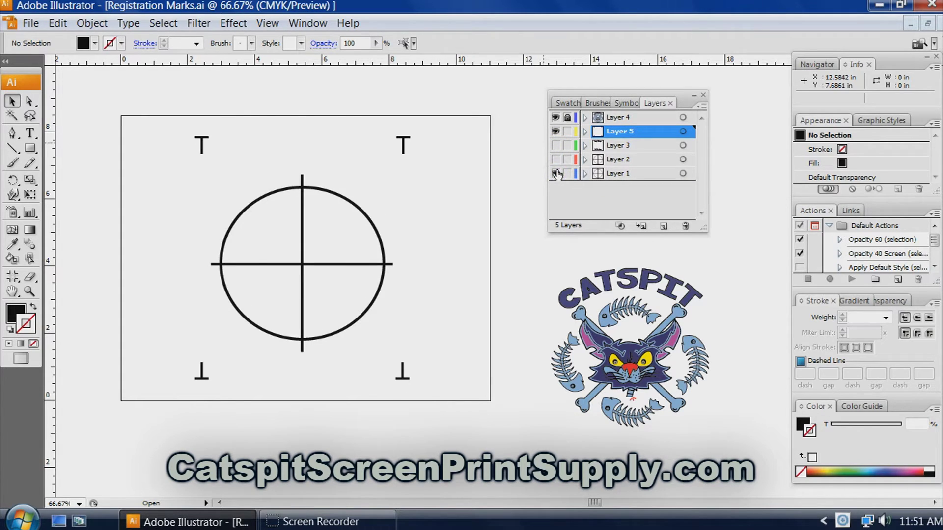
{"action": "left_click", "coordinate": [556, 174]}
{"action": "left_click", "coordinate": [556, 174]}
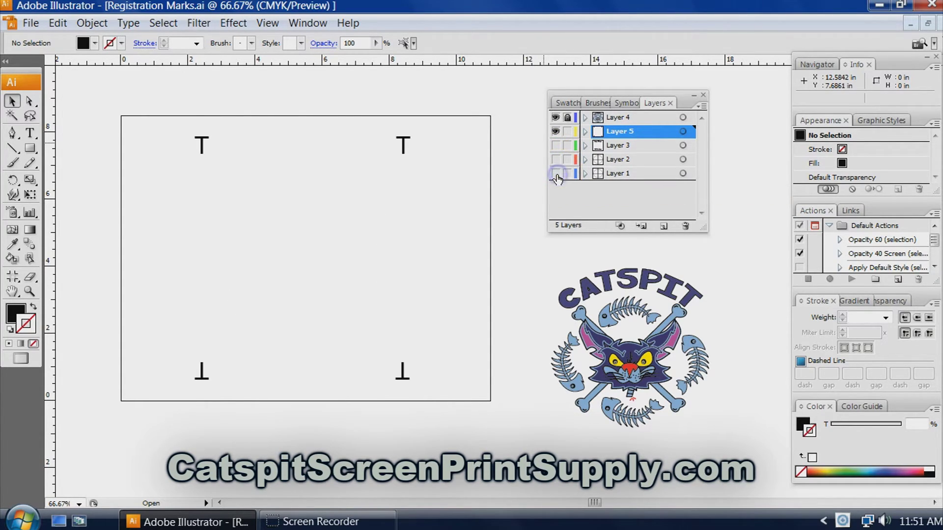
{"action": "left_click", "coordinate": [556, 145]}
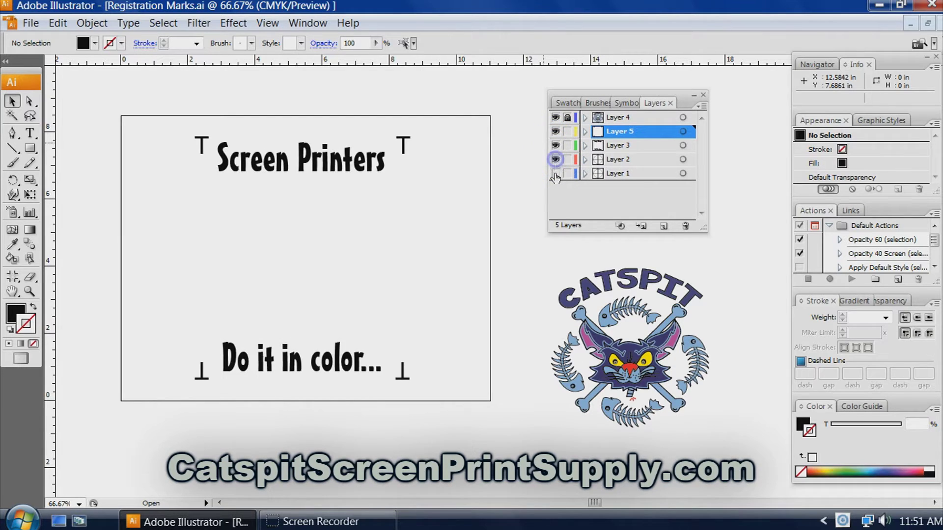
{"action": "left_click", "coordinate": [556, 159]}
{"action": "left_click", "coordinate": [556, 174]}
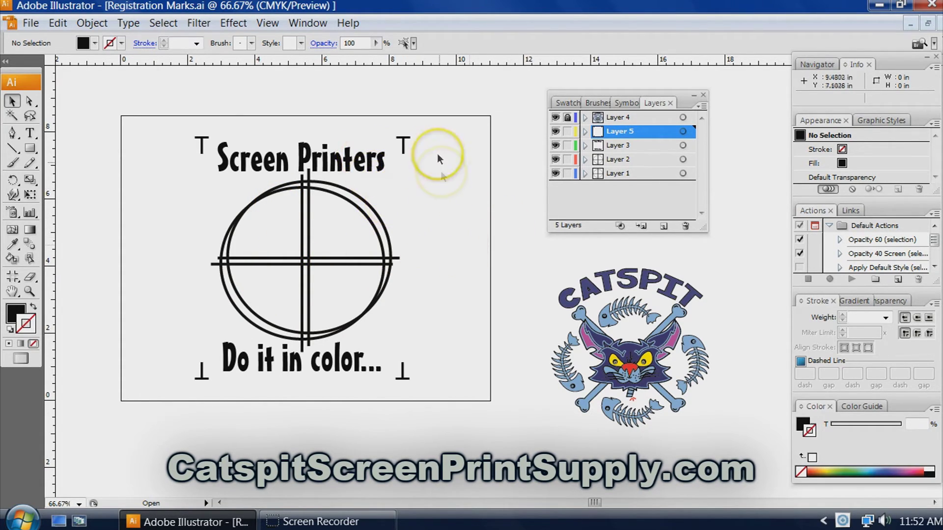
{"action": "left_click", "coordinate": [404, 142]}
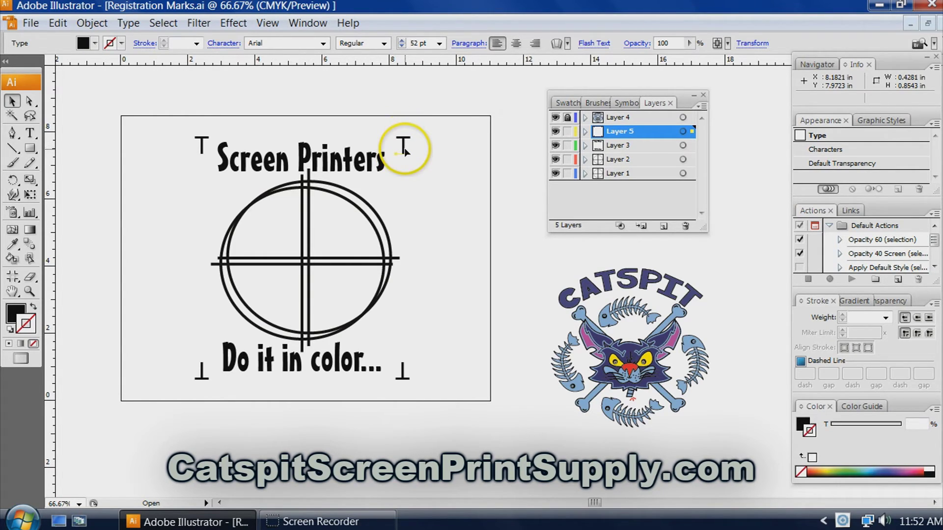
{"action": "left_click", "coordinate": [388, 371]}
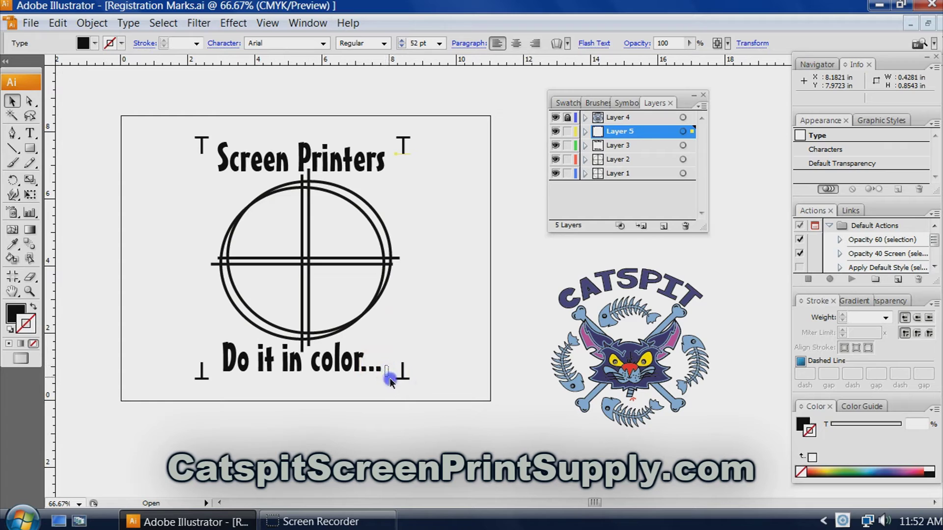
{"action": "left_click", "coordinate": [454, 263]}
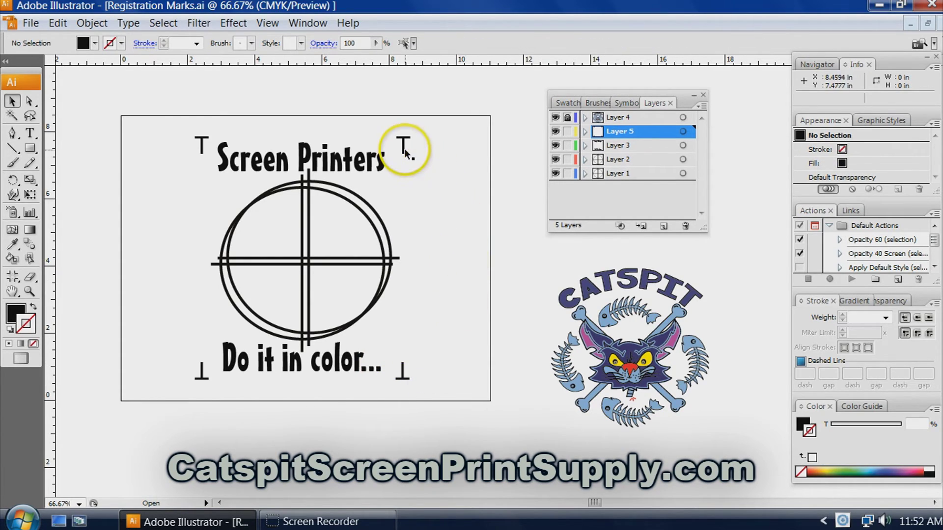